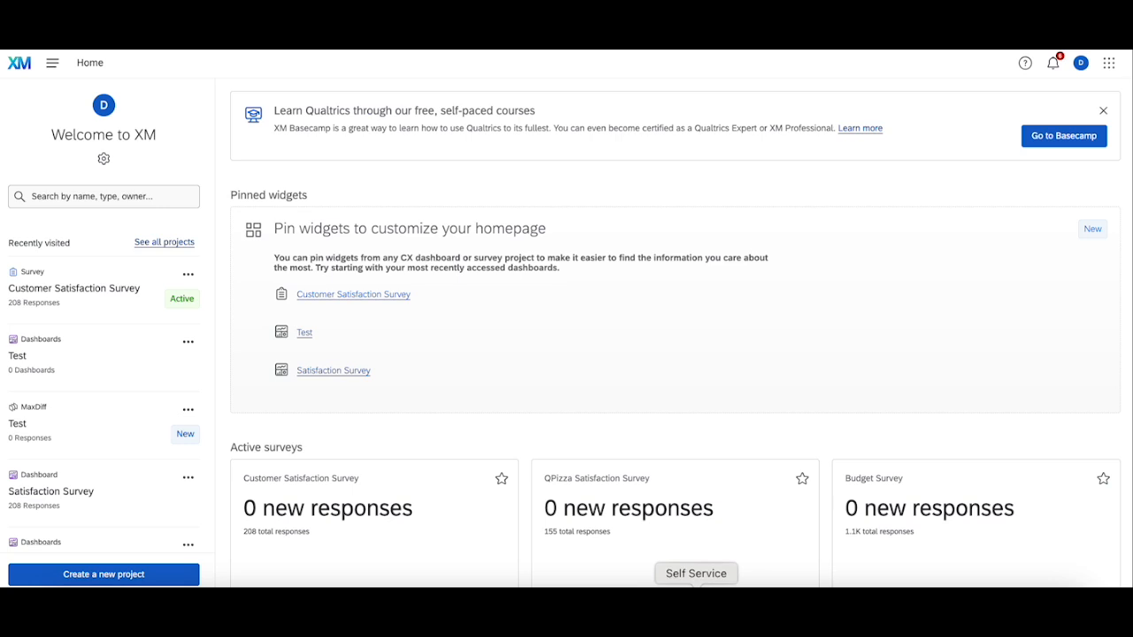
Step: Open the Customer Satisfaction Survey for editing and select the closing question about additional comments
left_click(103, 292)
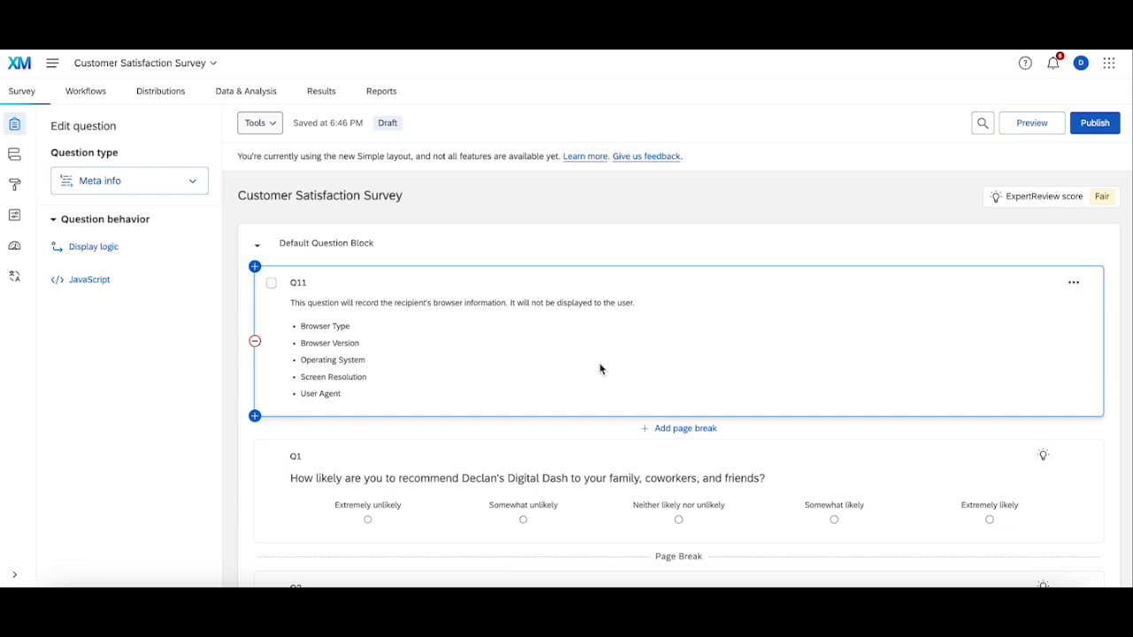
scroll(600, 369, "down", 15)
scroll(599, 369, "up", 10)
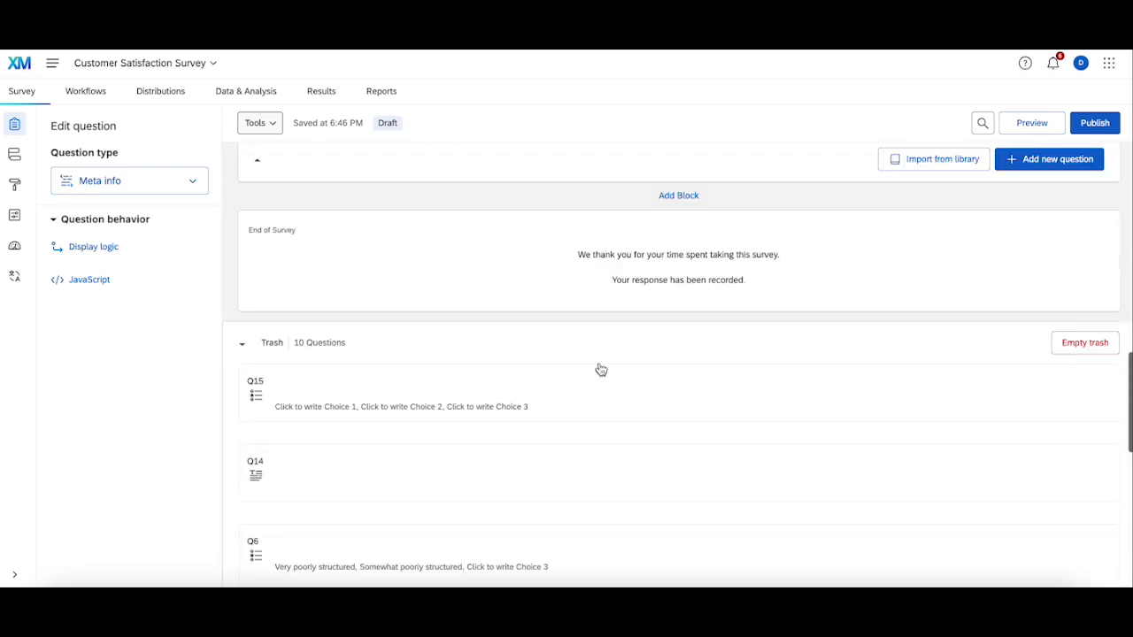
scroll(599, 370, "down", 1)
left_click(874, 448)
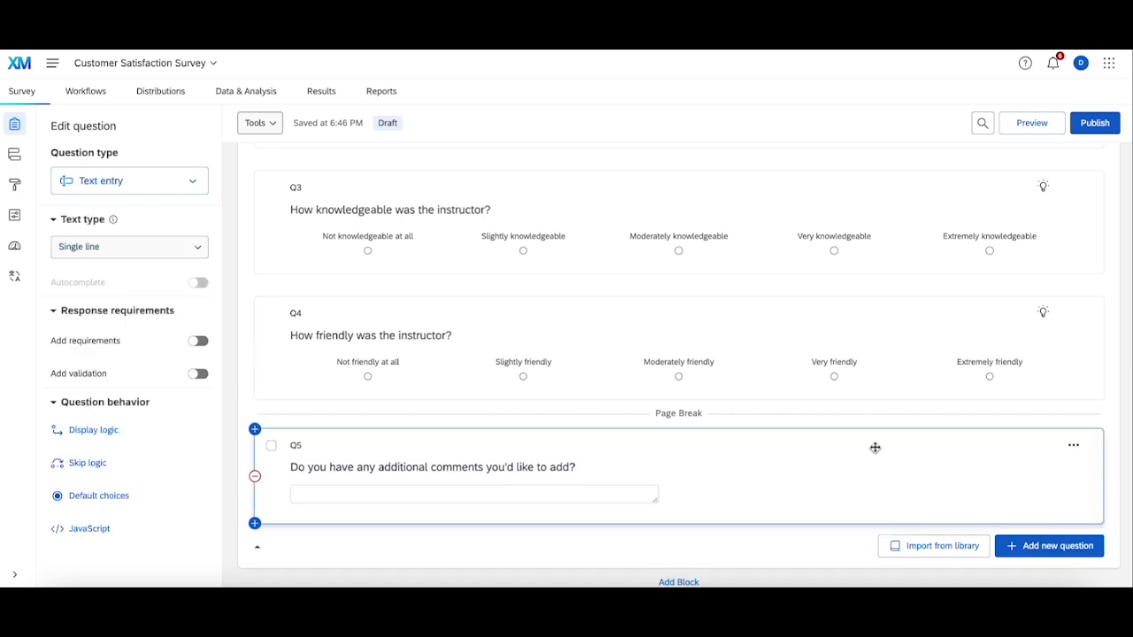
Step: Add a text entry question and place it directly above the additional comments question, after the page break
left_click(1040, 546)
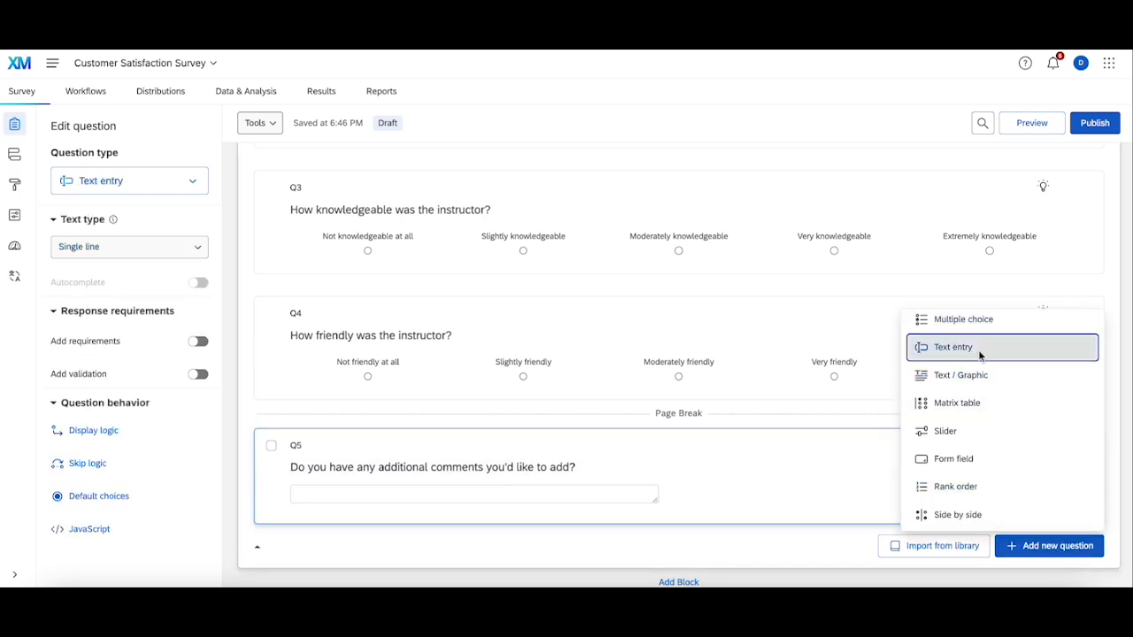
left_click(978, 350)
left_click_drag(748, 518, 756, 390)
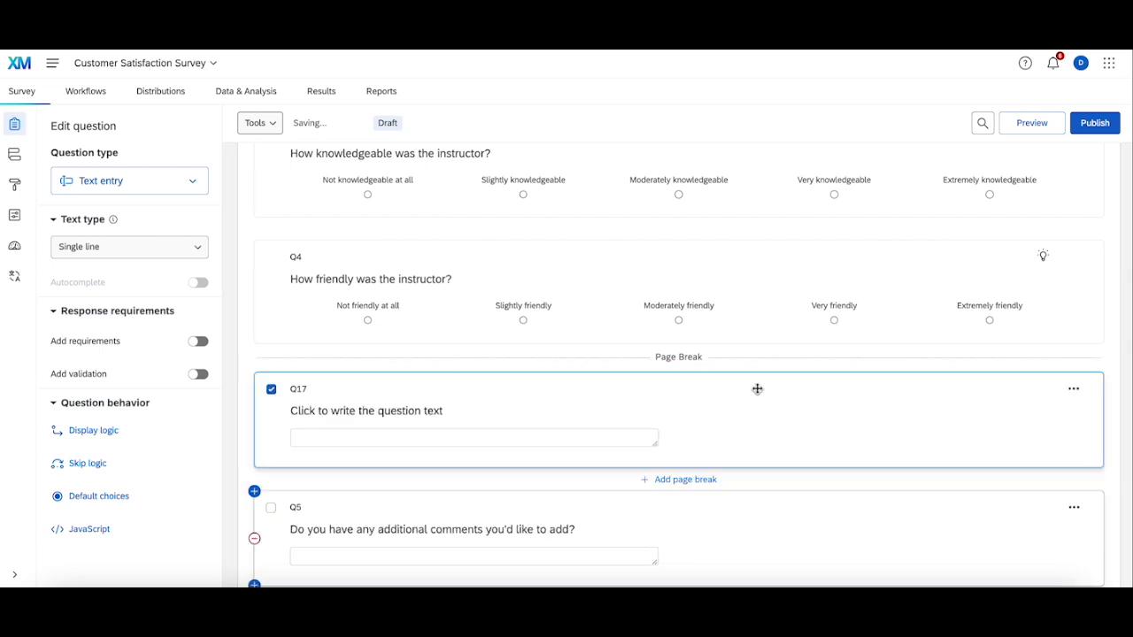
Step: Set the new question's text to "Why did you rate the professor as [answer from Q4]?"
left_click(429, 411)
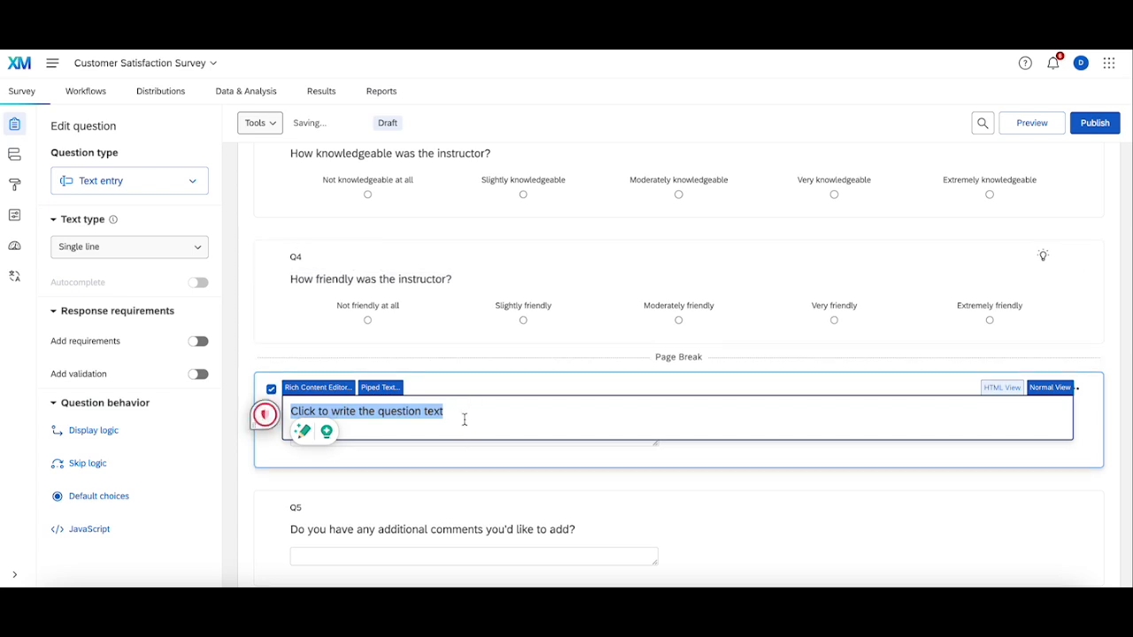
type("Why did you rate the professor as [")
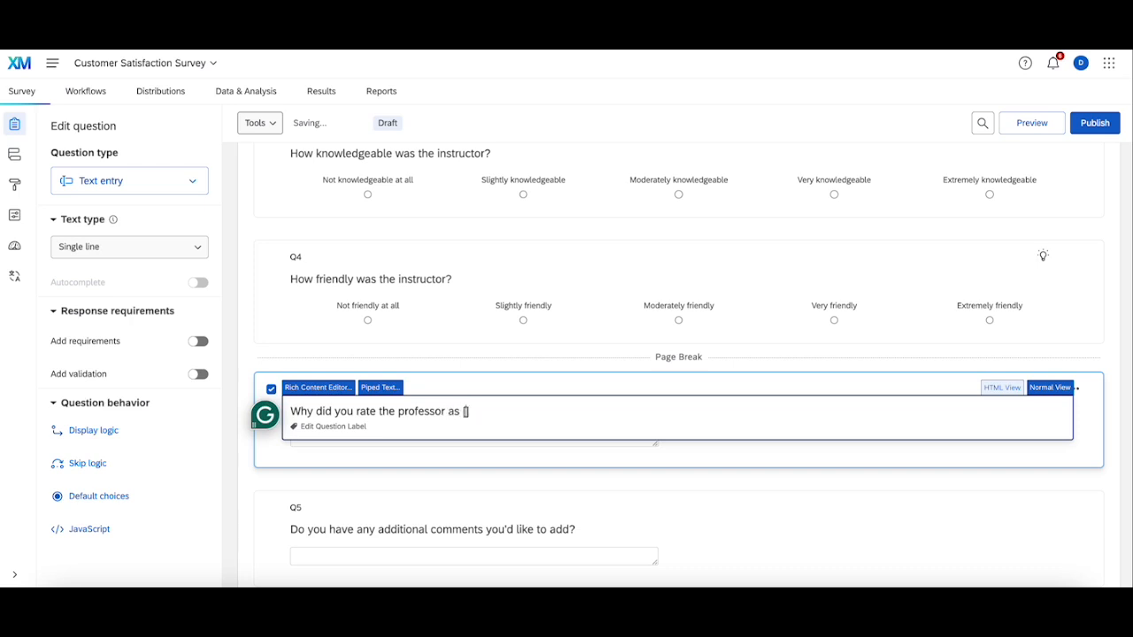
type("wer from Q4]?")
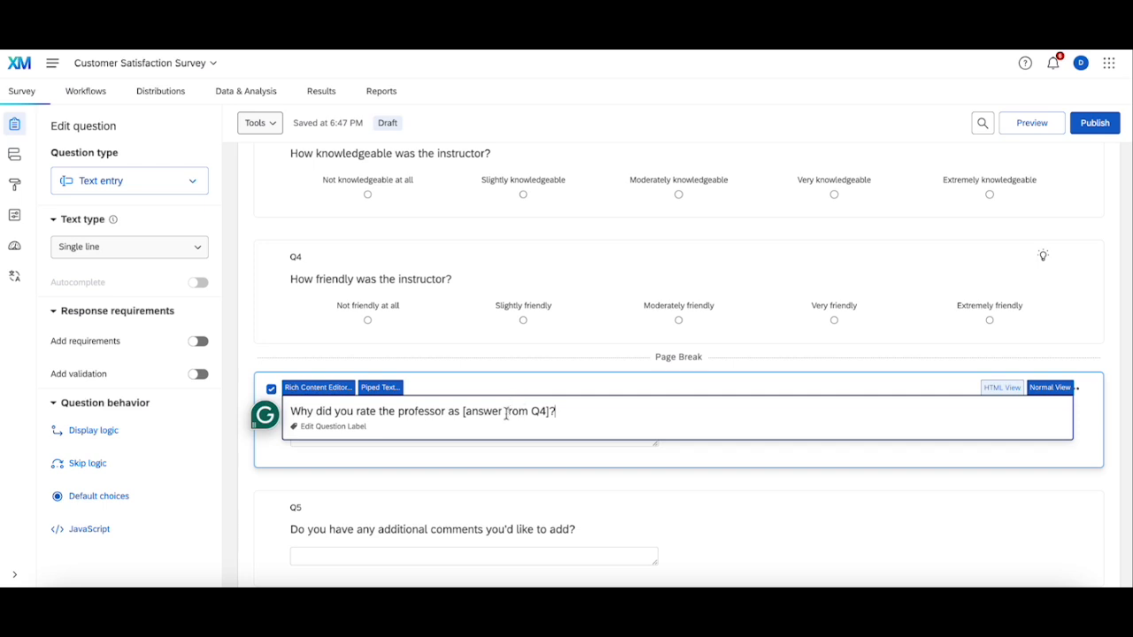
Step: Examine the piped text sources available for the new question, including Embedded Data Field, GeoIP Location, Survey Links and Random Number
left_click(384, 391)
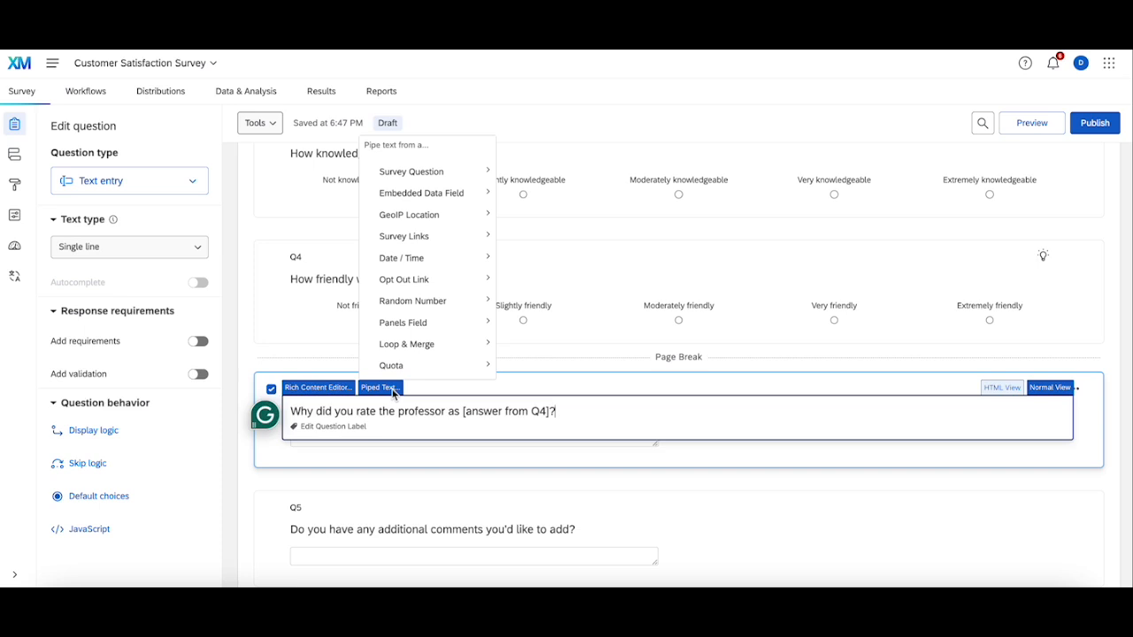
mouse_move(456, 170)
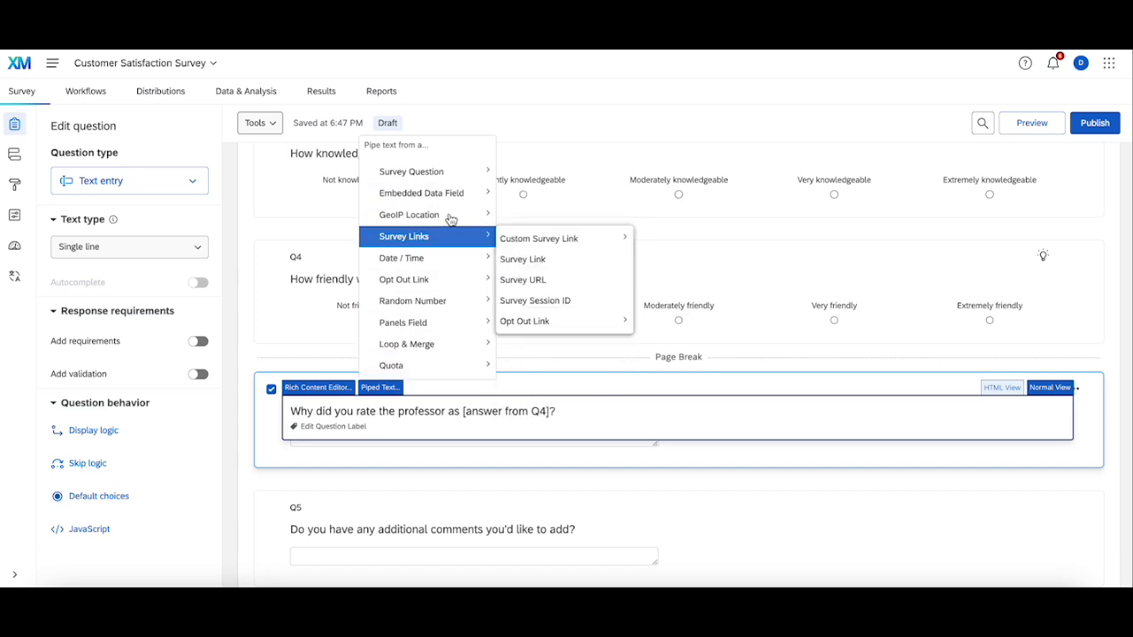
mouse_move(445, 193)
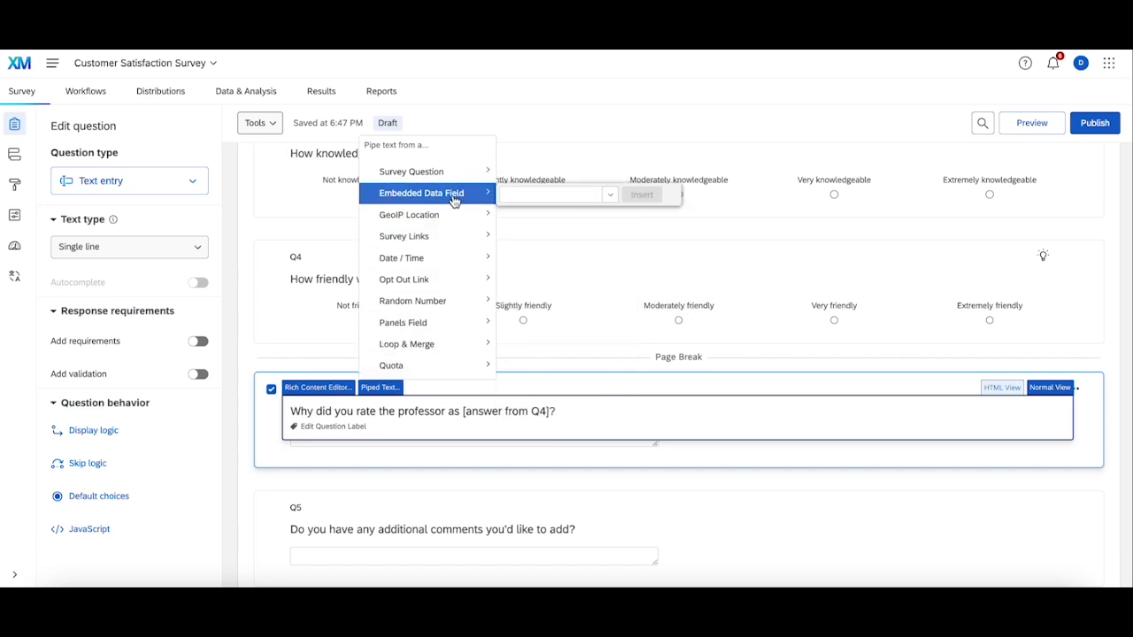
mouse_move(447, 221)
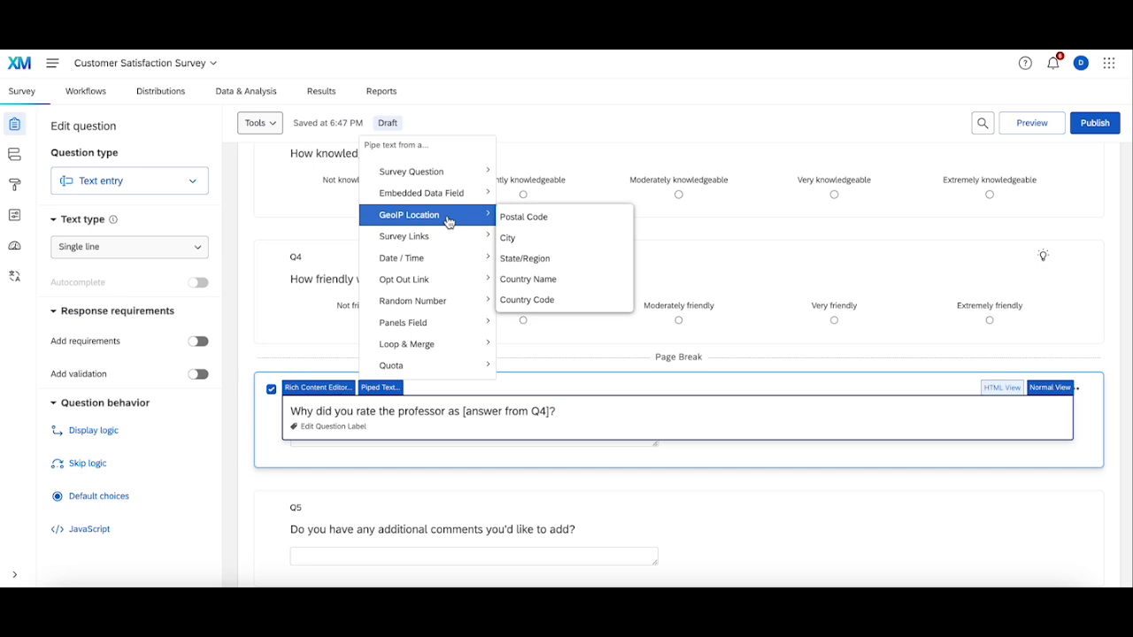
mouse_move(423, 247)
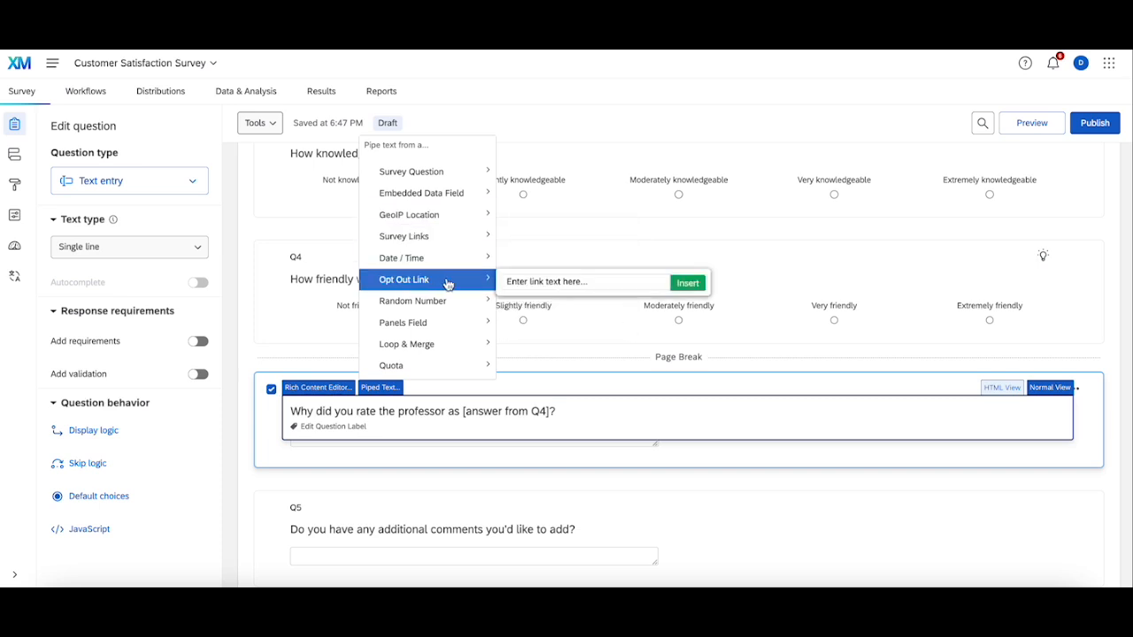
mouse_move(422, 310)
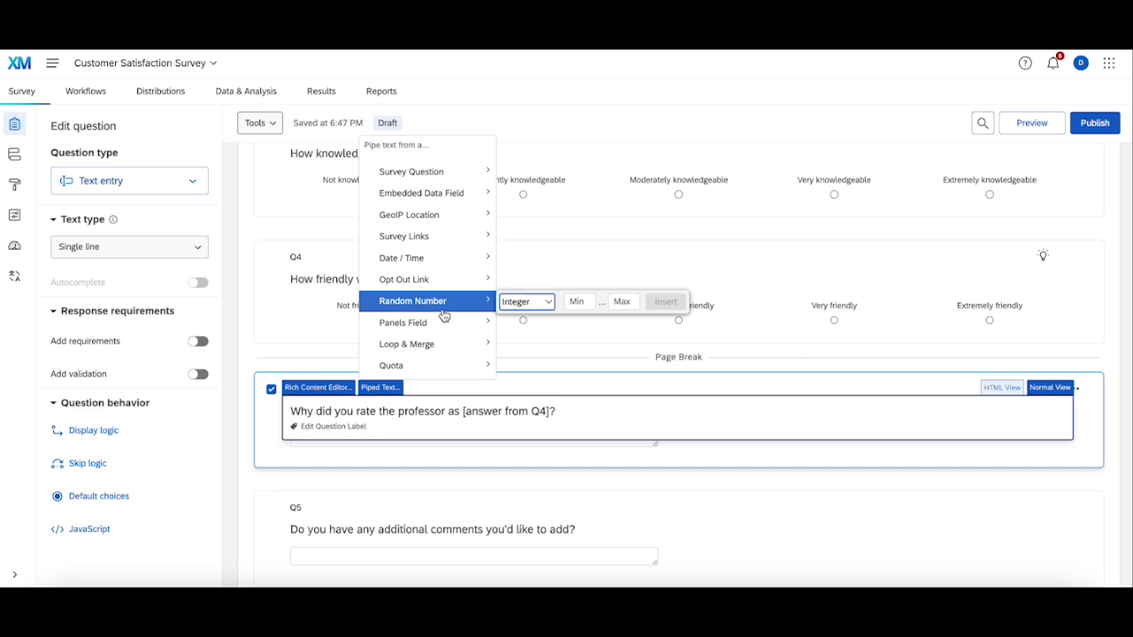
left_click(435, 410)
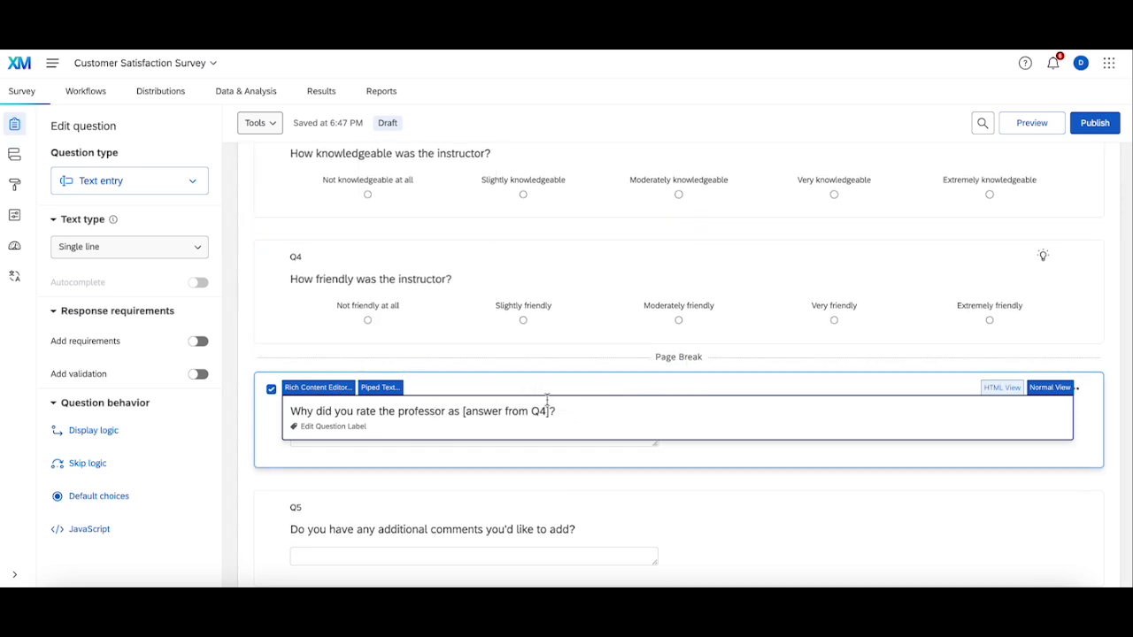
Step: Replace the bracketed placeholder, brackets included, with piped text for the Selected Choices of Q4 "How friendly was the instructor?"
left_click_drag(545, 410, 465, 411)
key("BackSpace")
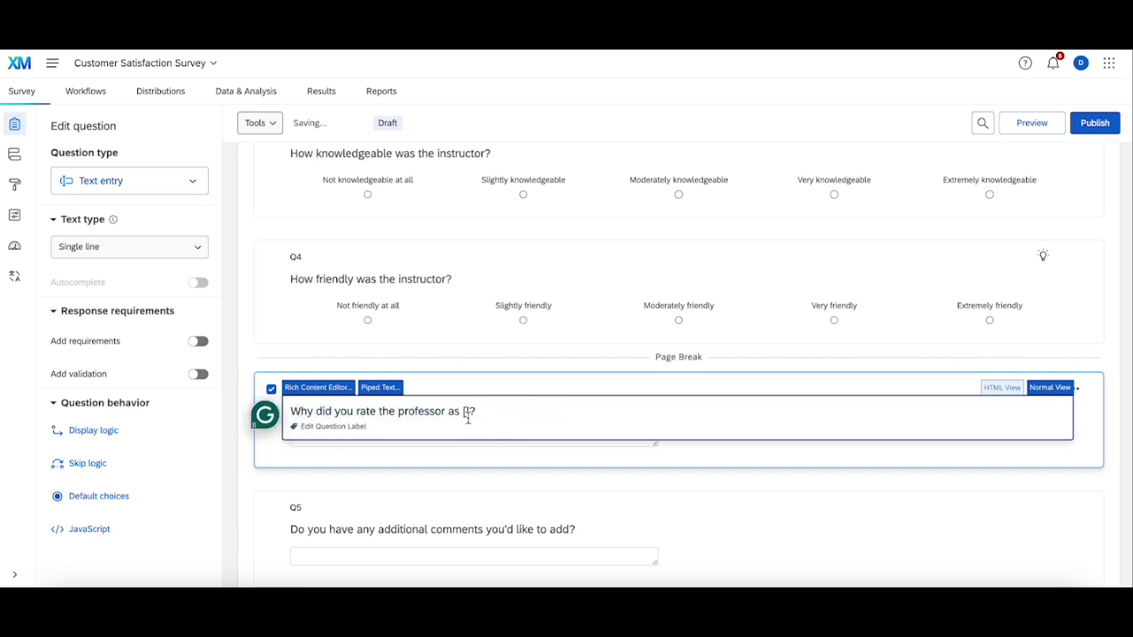
left_click(380, 388)
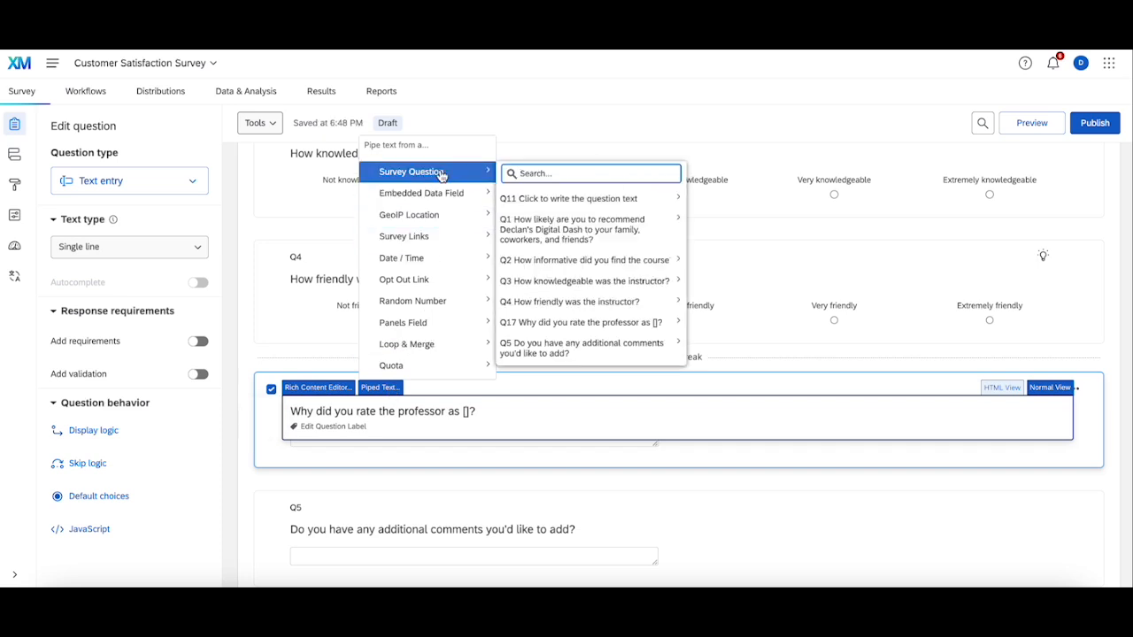
mouse_move(586, 306)
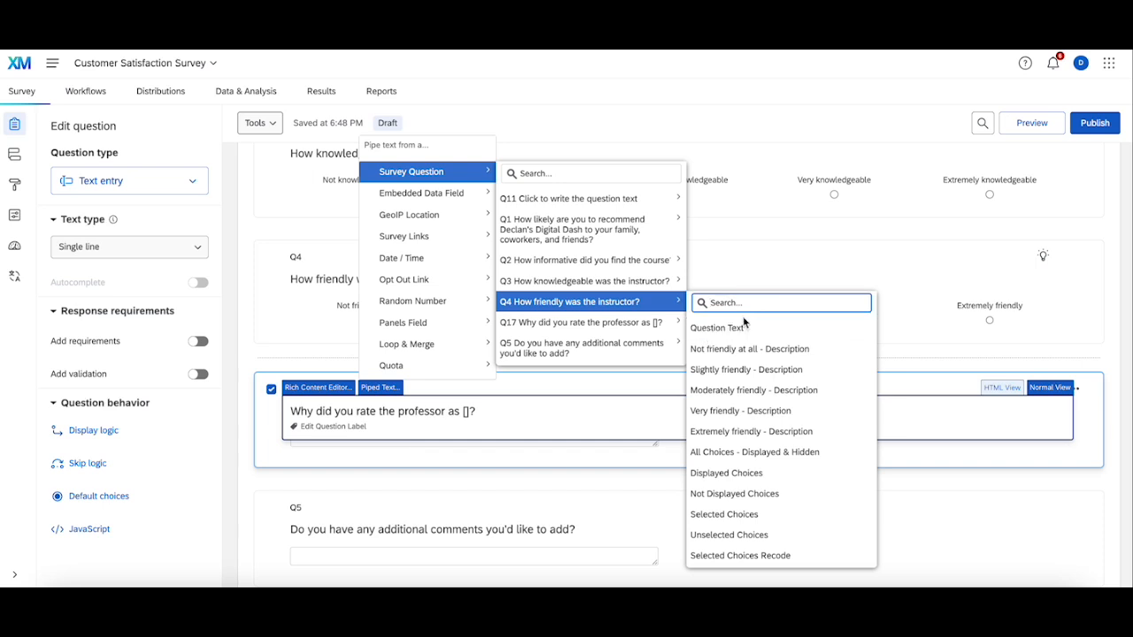
left_click(758, 523)
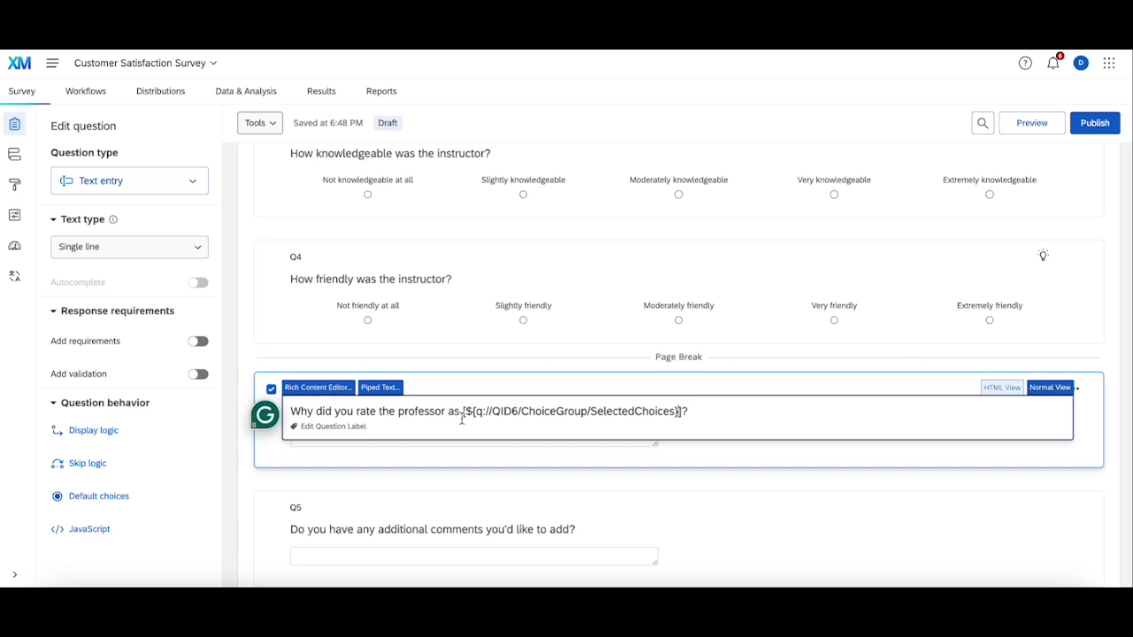
left_click(463, 412)
key("BackSpace")
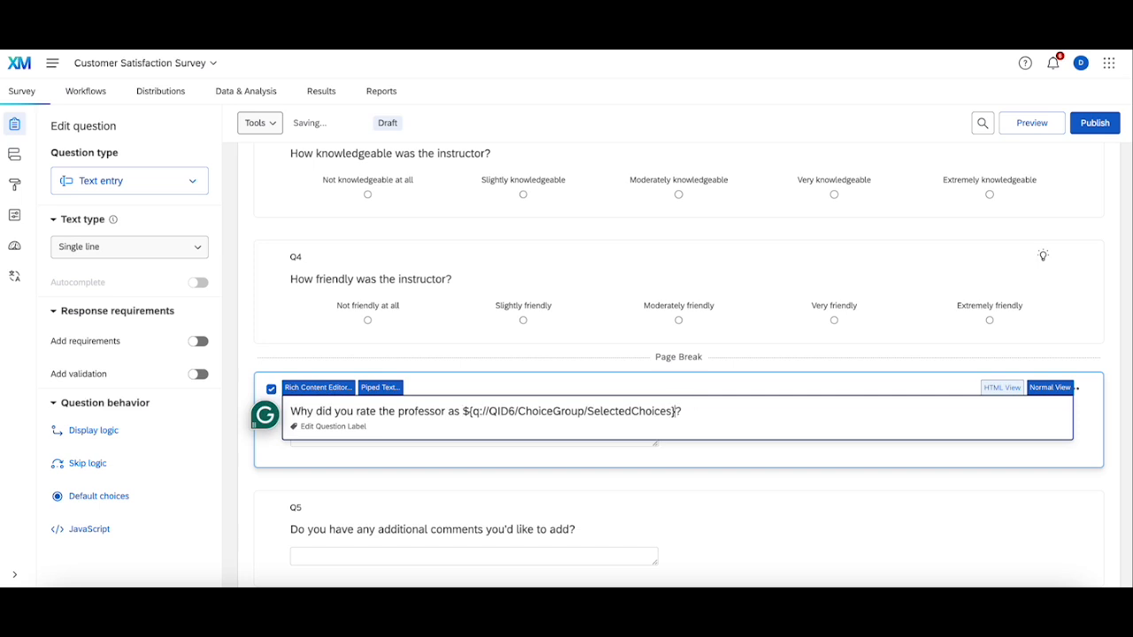
left_click_drag(462, 412, 676, 412)
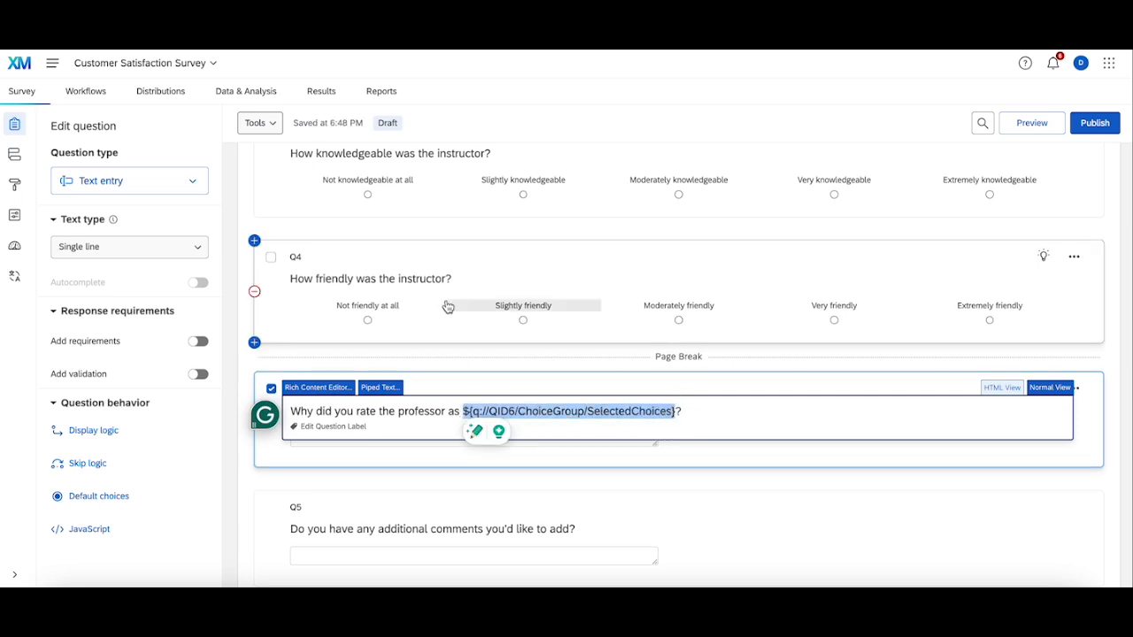
left_click(484, 277)
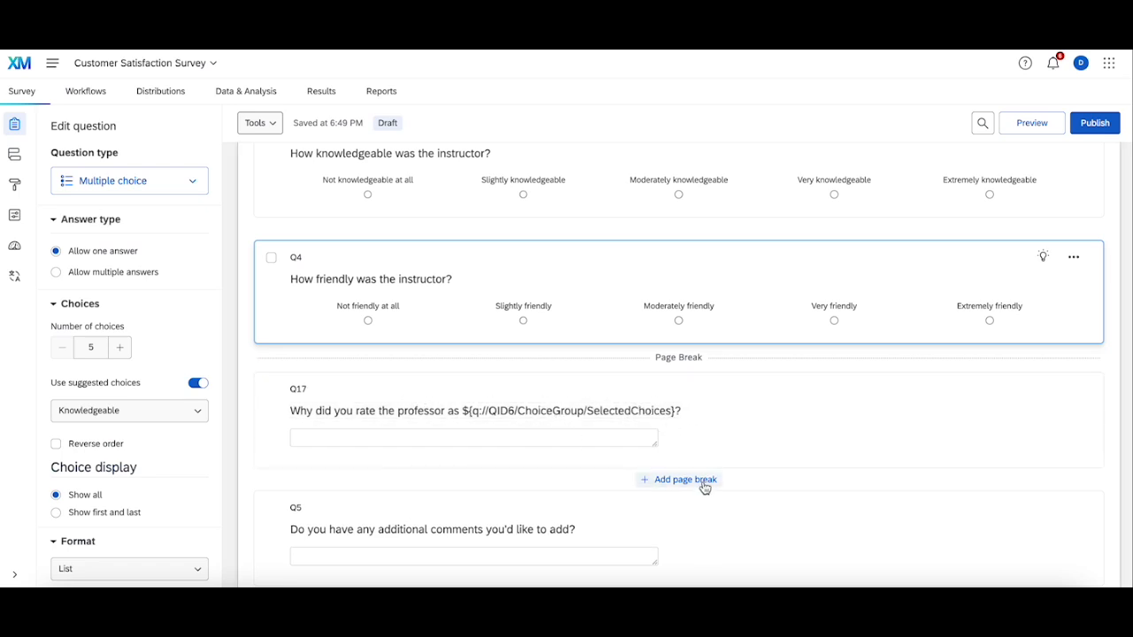
Step: Preview the survey, answering Extremely likely, Extremely informative, Extremely knowledgeable and Extremely friendly, and advance to the follow-up question's page
left_click(1032, 125)
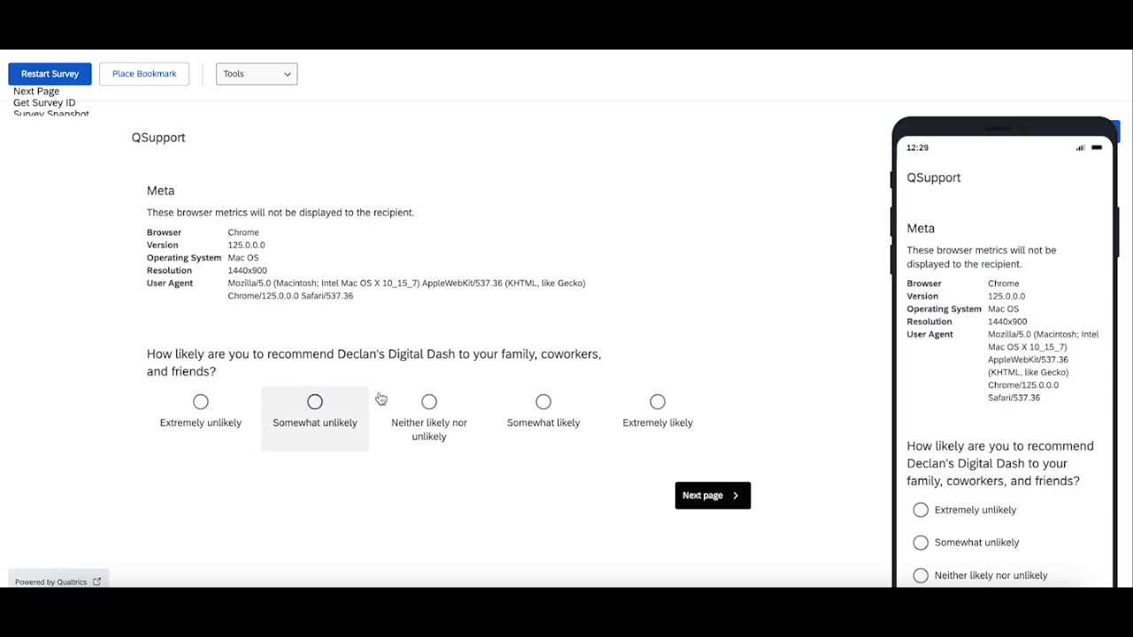
left_click(624, 417)
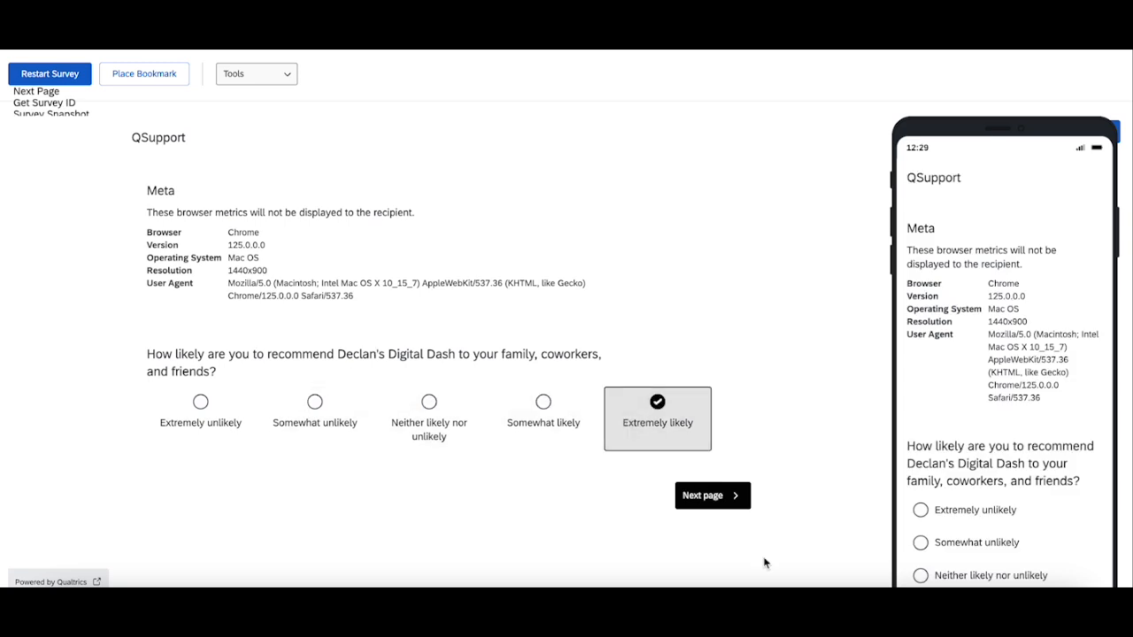
left_click(718, 499)
left_click(659, 243)
left_click(662, 380)
left_click(634, 491)
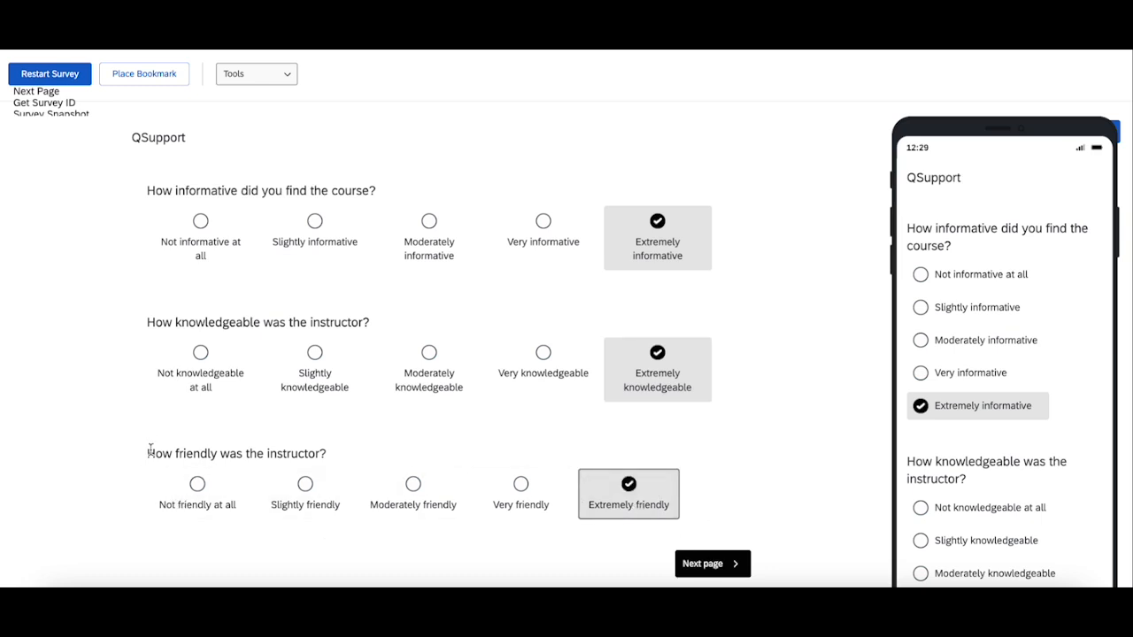
left_click(738, 567)
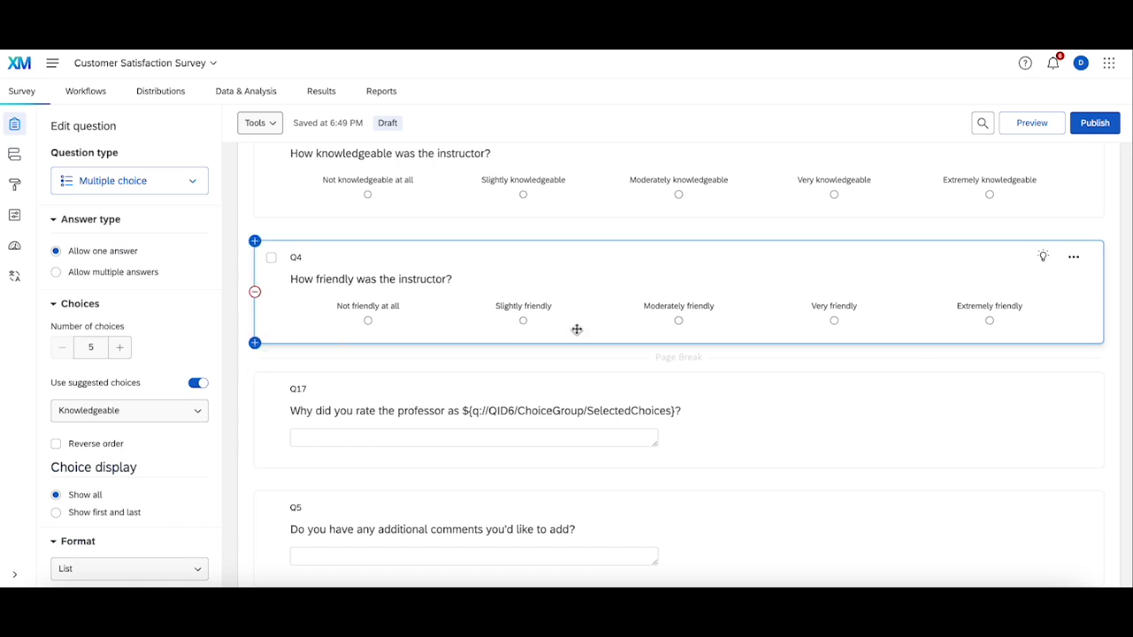
Step: Remove the page break between Q4 and the new piped-text question
scroll(688, 295, "up", 1)
scroll(688, 296, "down", 1)
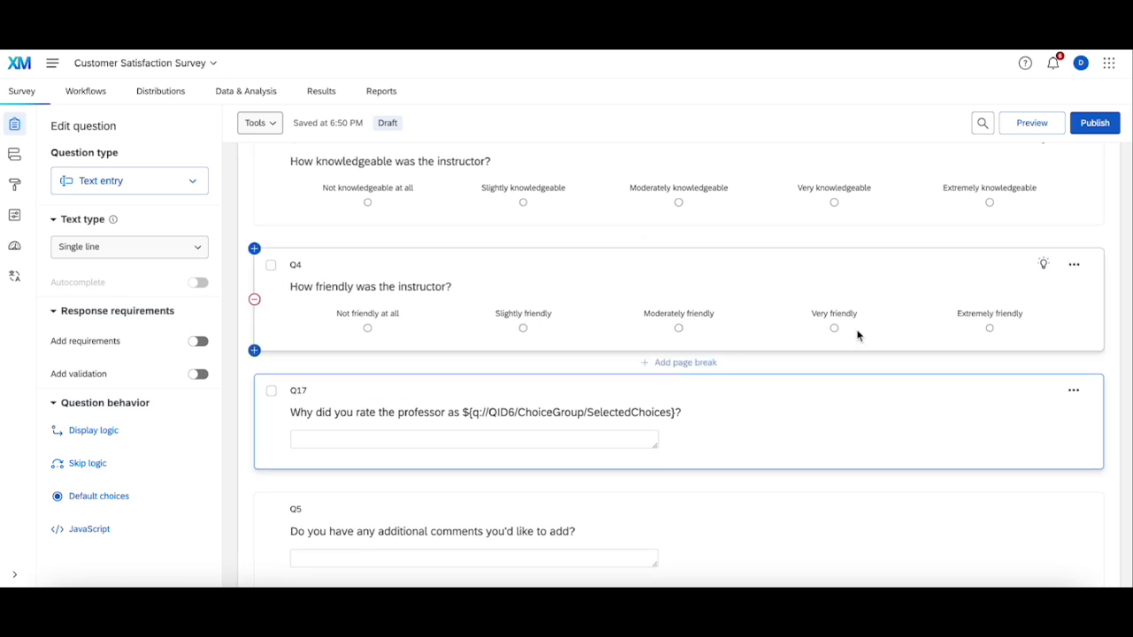
Step: Preview the survey again, answer Extremely informative, Extremely knowledgeable and Extremely friendly, and check the professor rating question on the same page
left_click(1031, 123)
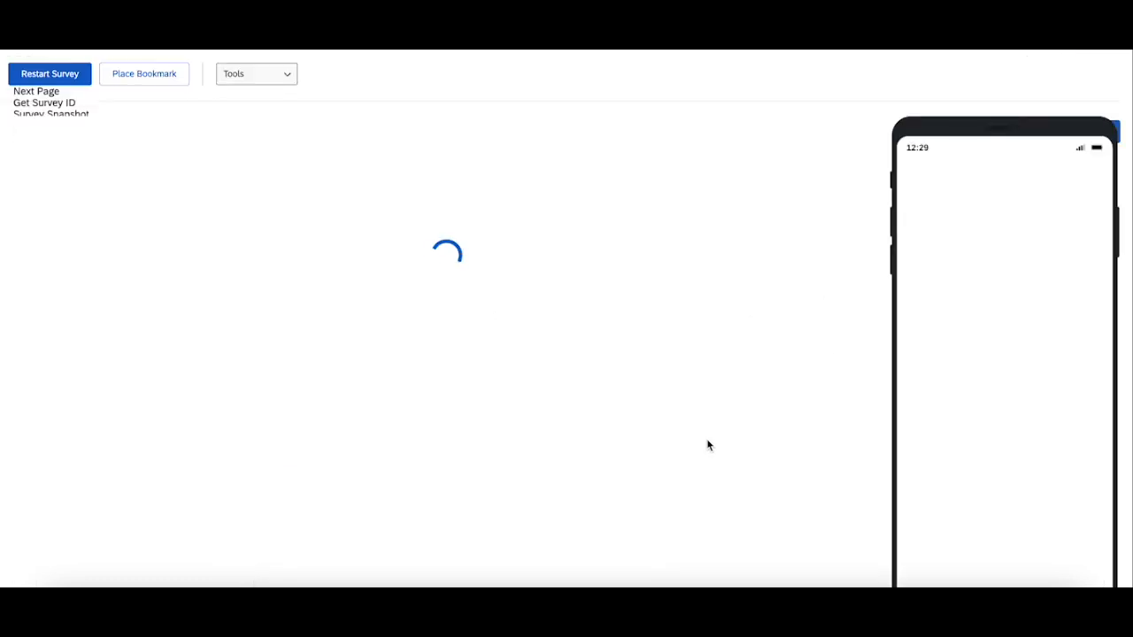
left_click(728, 498)
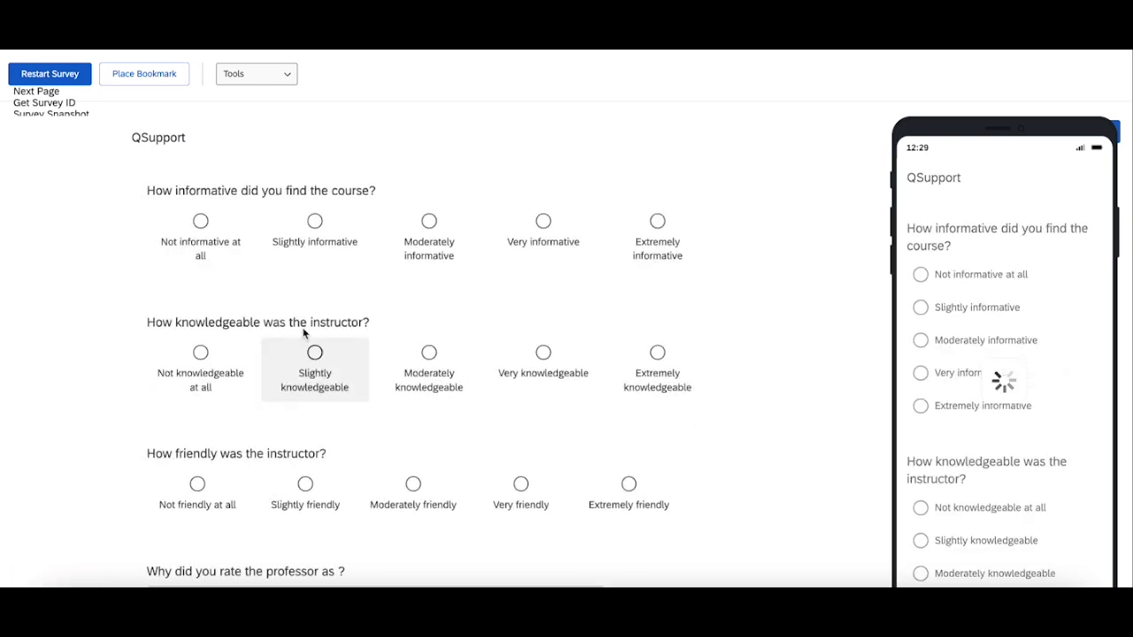
scroll(220, 299, "down", 1)
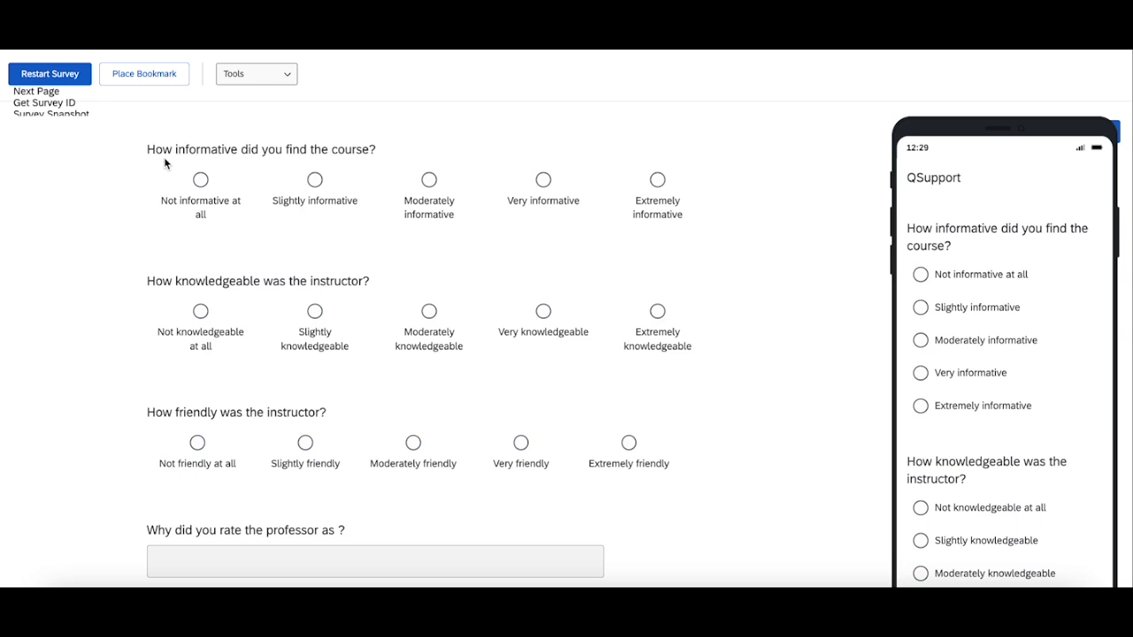
left_click(652, 206)
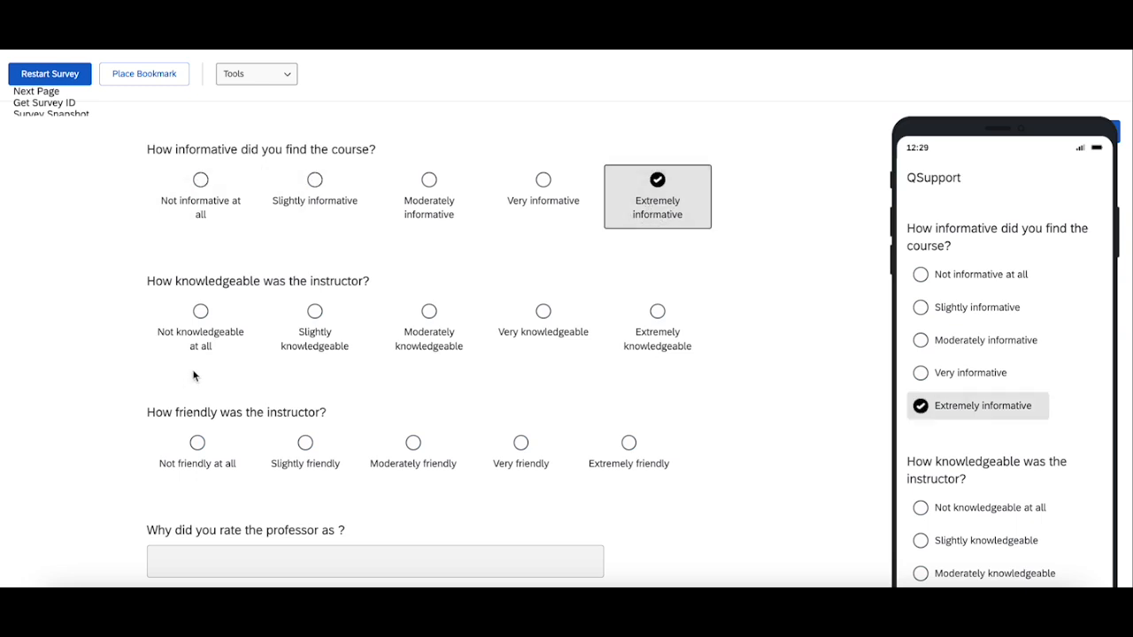
left_click(637, 320)
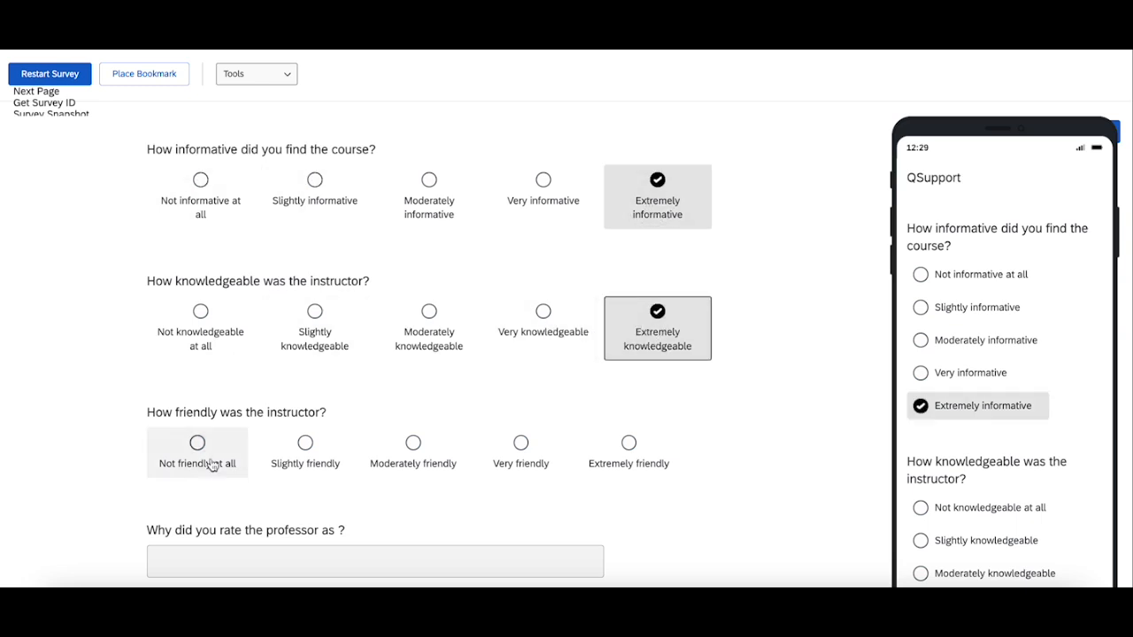
scroll(230, 438, "down", 1)
left_click(634, 367)
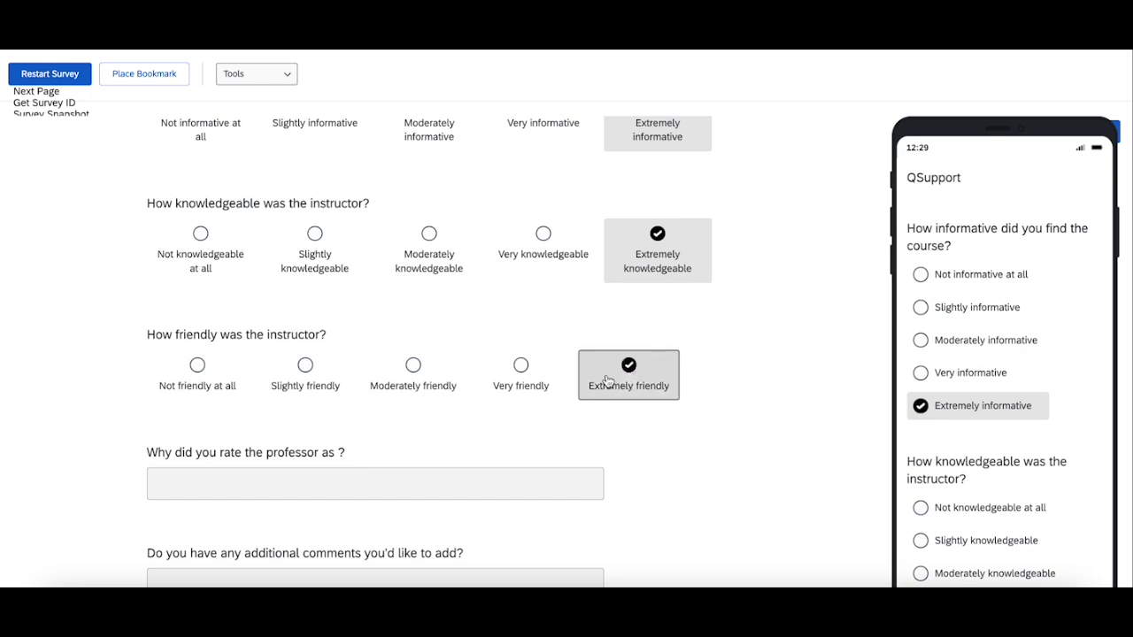
triple_click(340, 453)
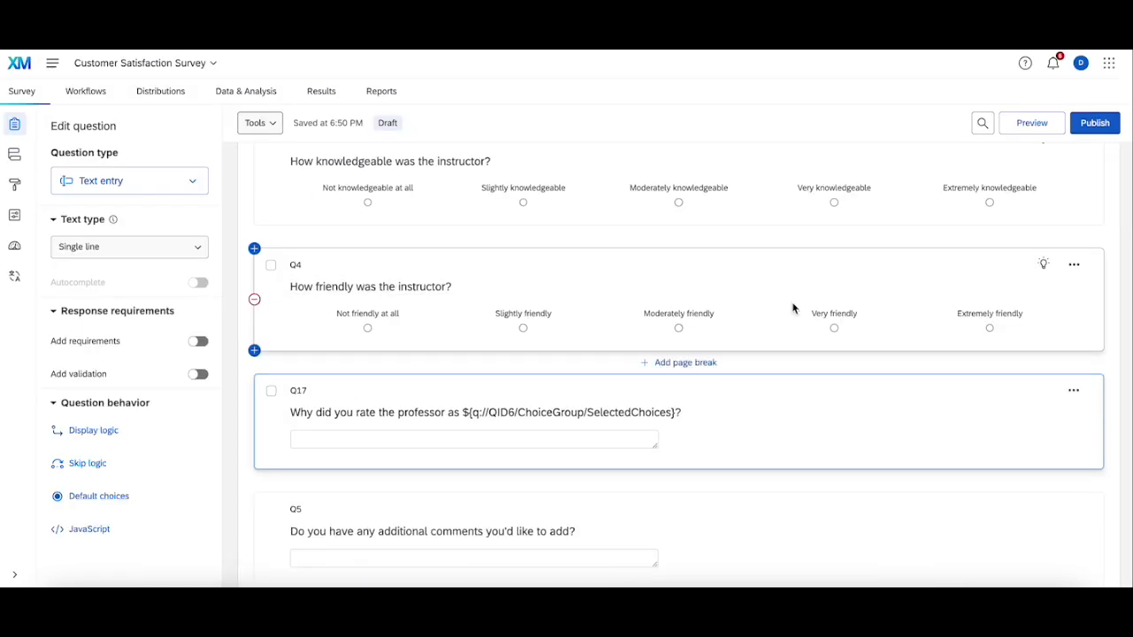
Step: Add a page break between Q4 and the piped-text question
left_click(678, 362)
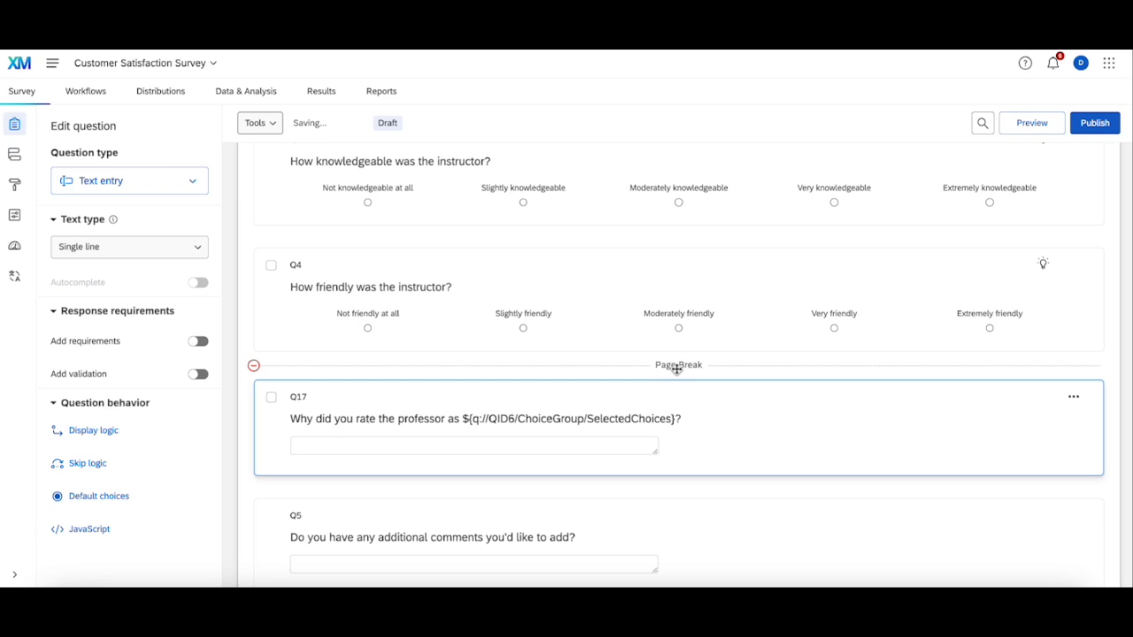
Step: Add an embedded data element below the Location element in the survey flow, with a field named Piped Text
left_click(15, 156)
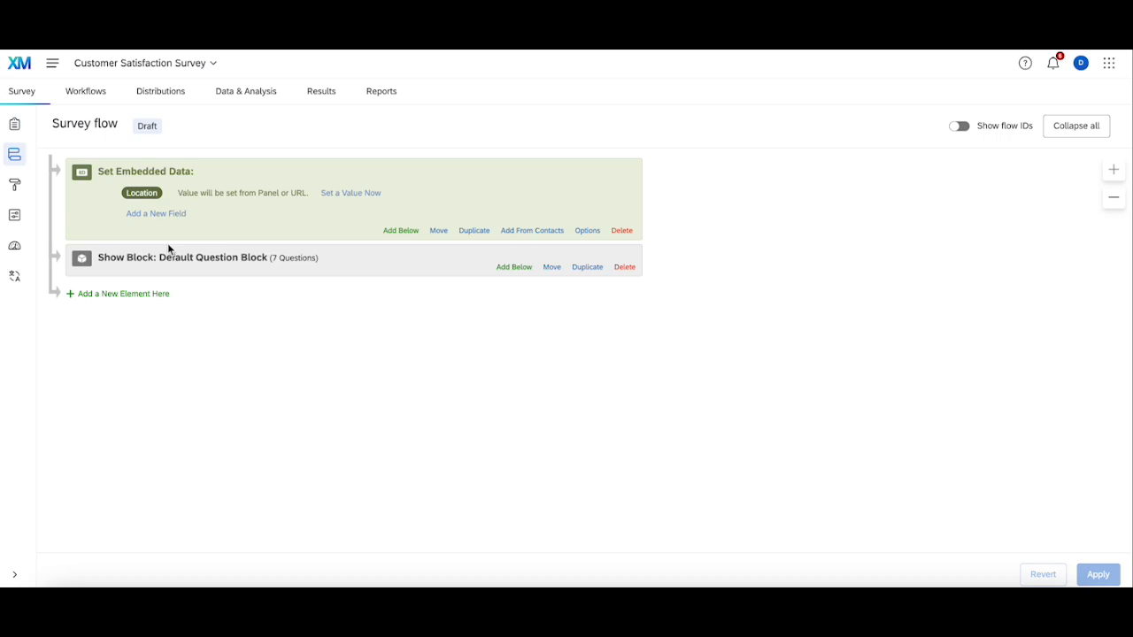
left_click(407, 231)
left_click(266, 280)
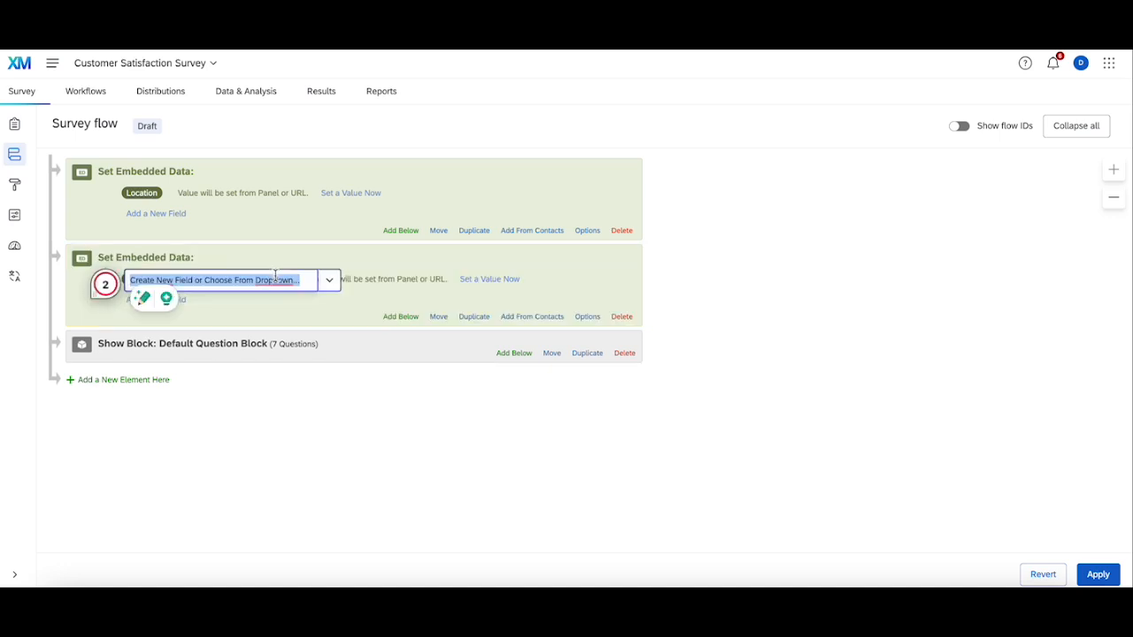
type("Pip")
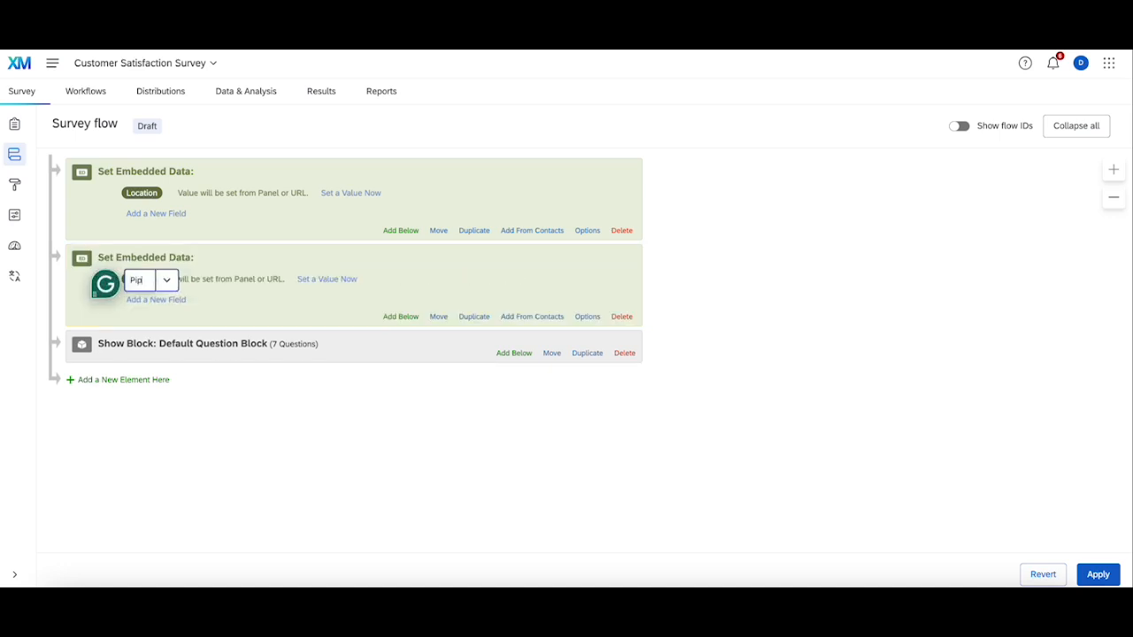
type("ed Text")
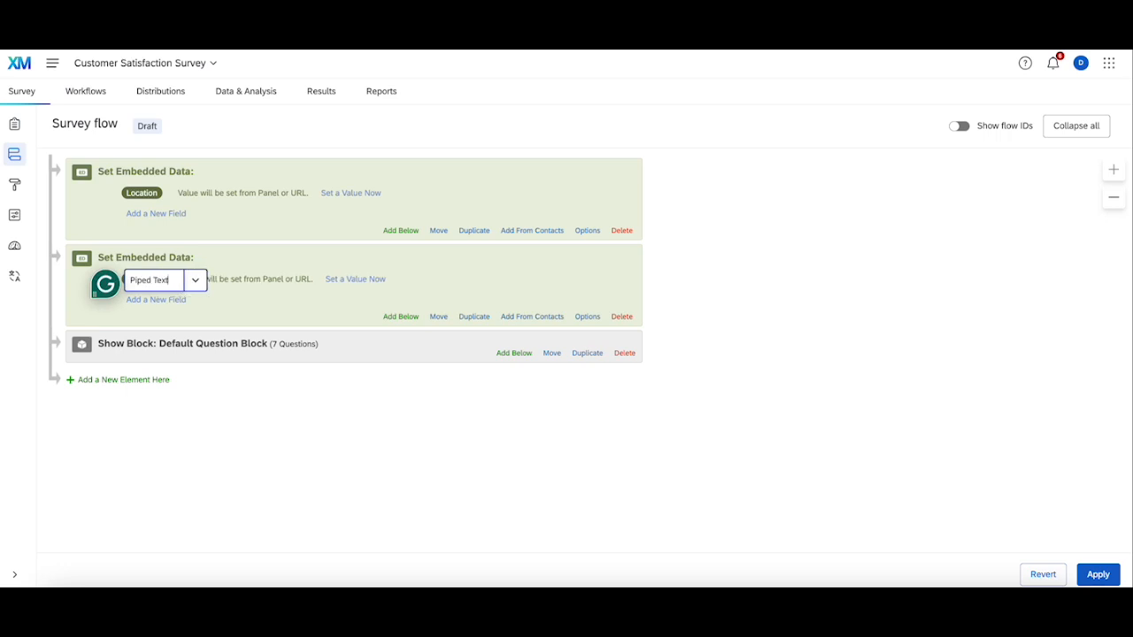
left_click(543, 279)
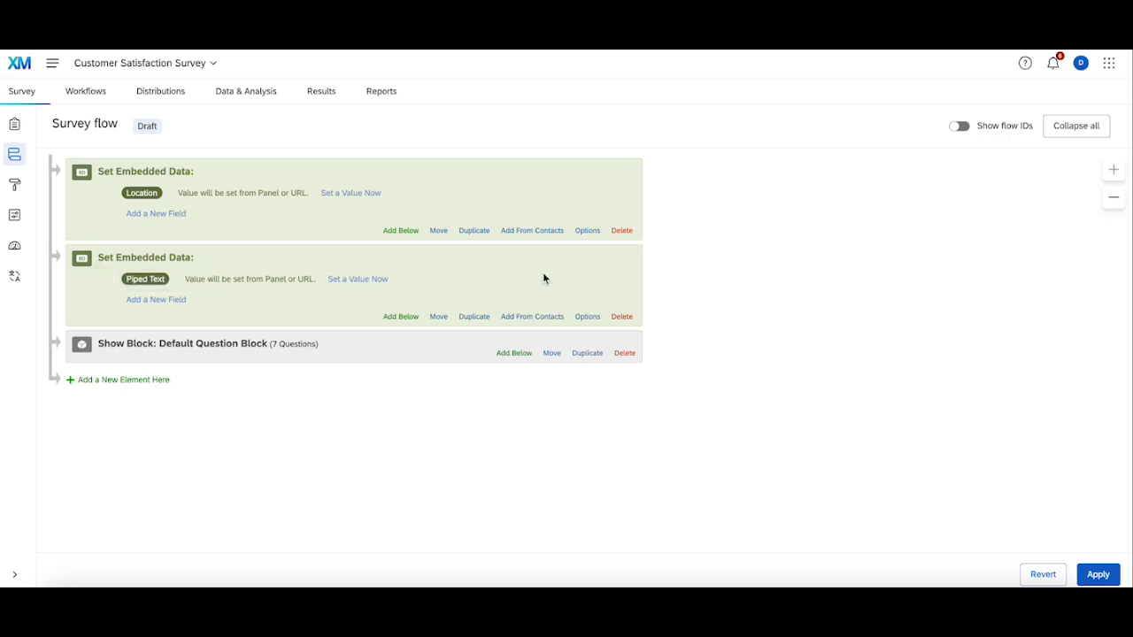
left_click(383, 280)
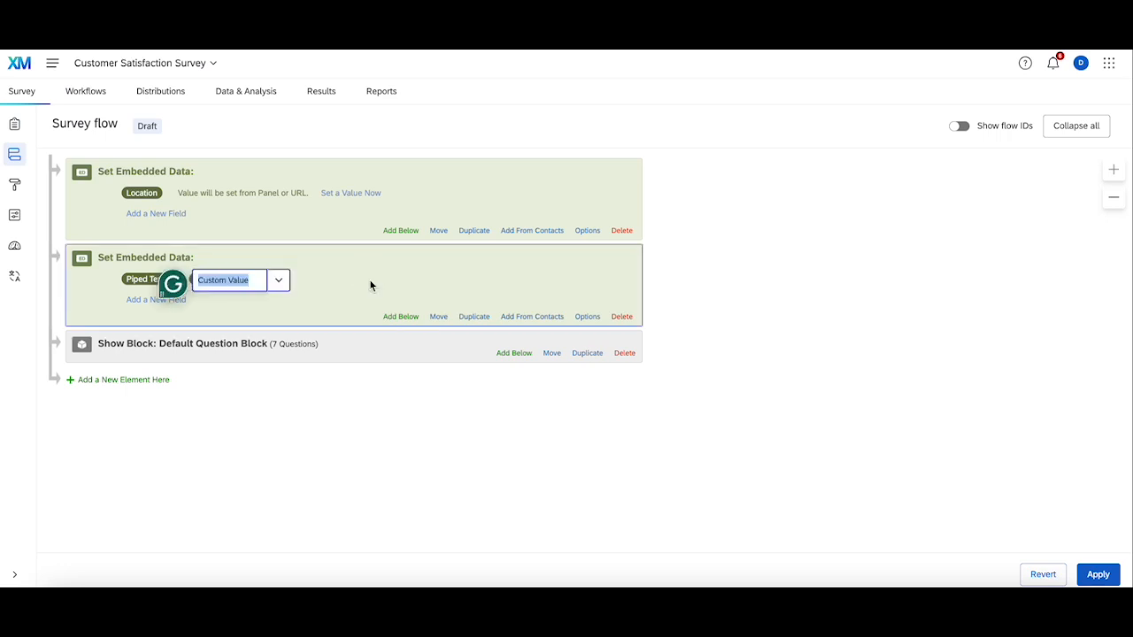
left_click(280, 281)
mouse_move(321, 310)
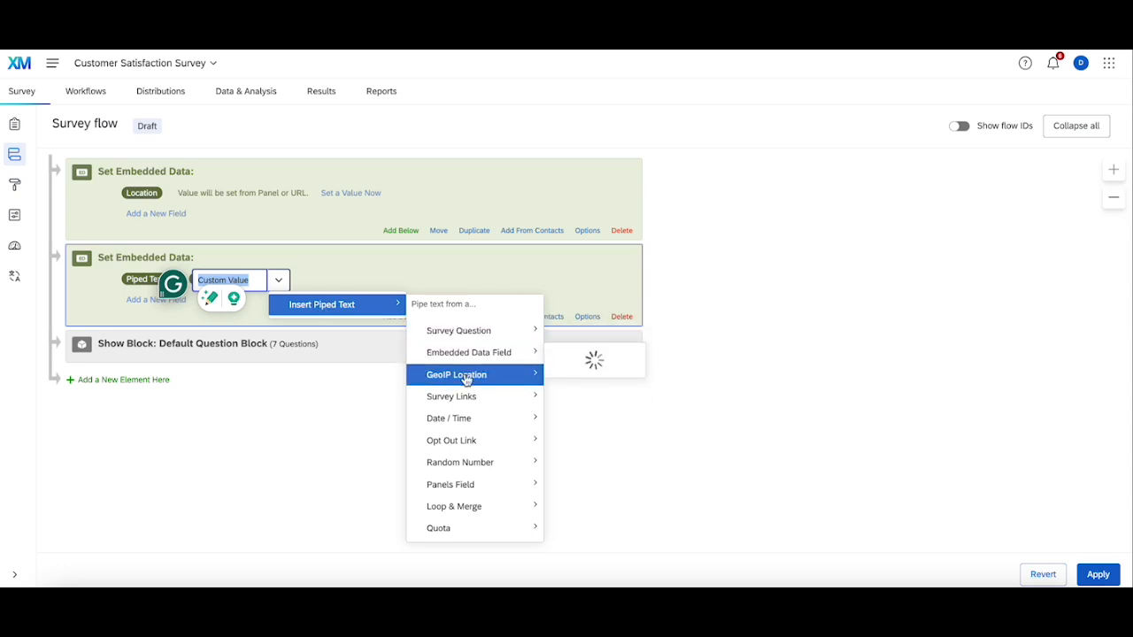
mouse_move(471, 362)
mouse_move(483, 324)
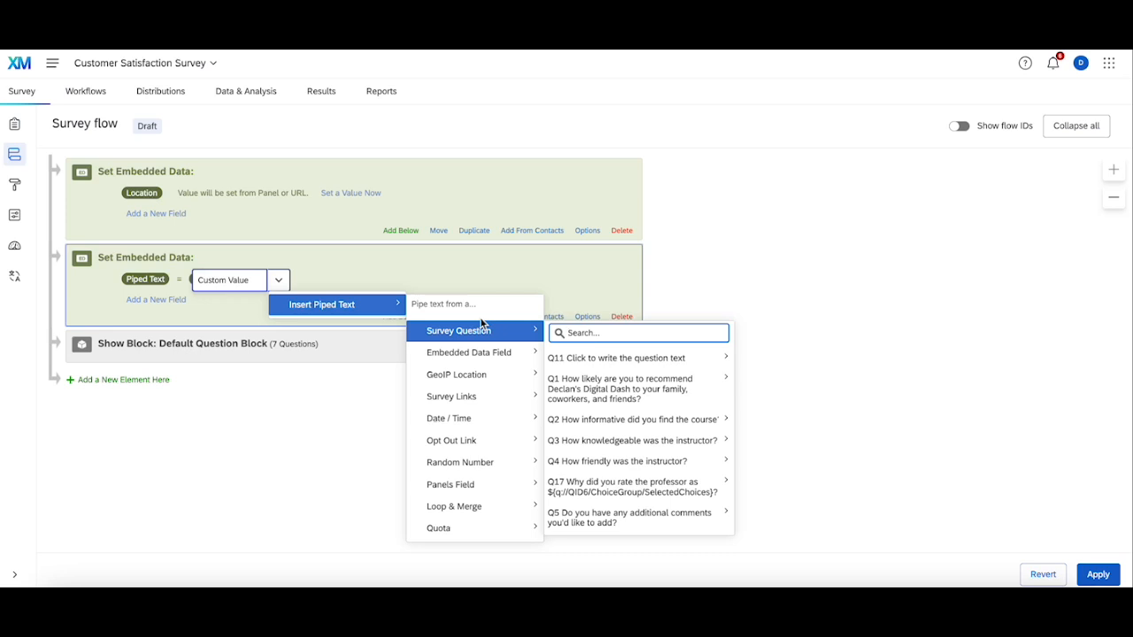
left_click(433, 258)
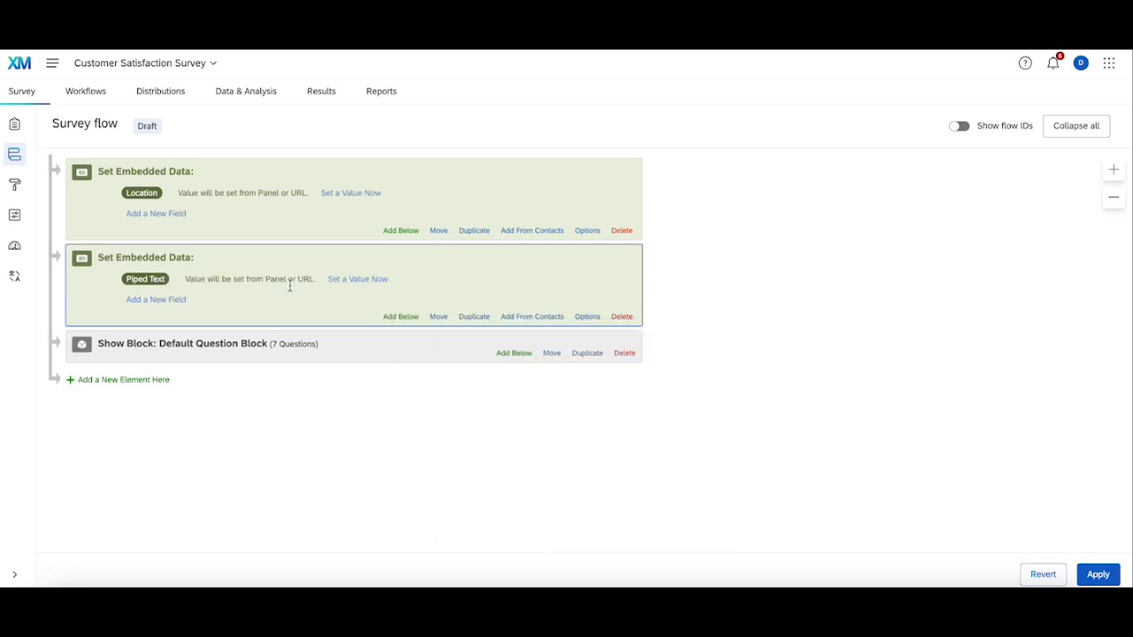
Step: Set the Piped Text field's value to the piped Selected Choices of Q4 and apply the survey flow changes
left_click(367, 280)
left_click(278, 280)
mouse_move(359, 306)
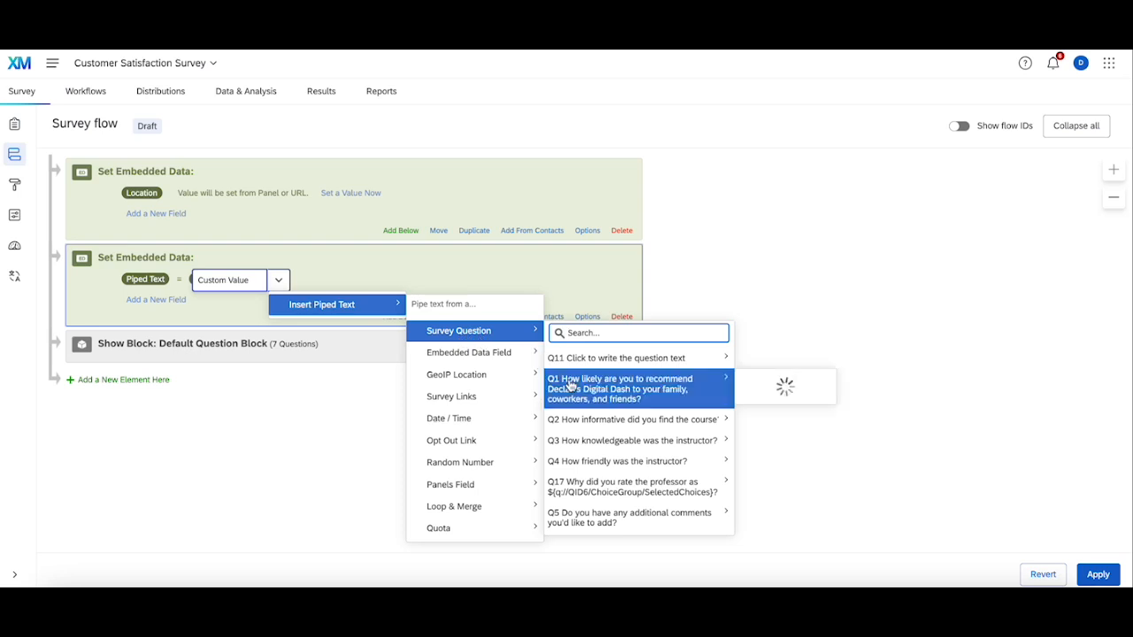
mouse_move(614, 464)
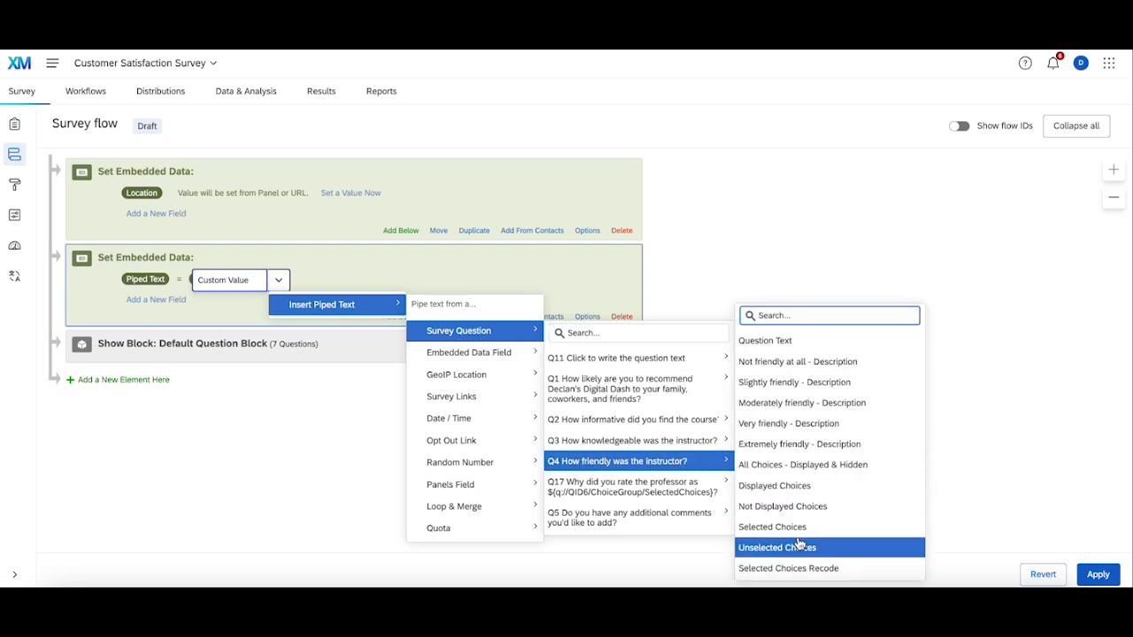
left_click(801, 530)
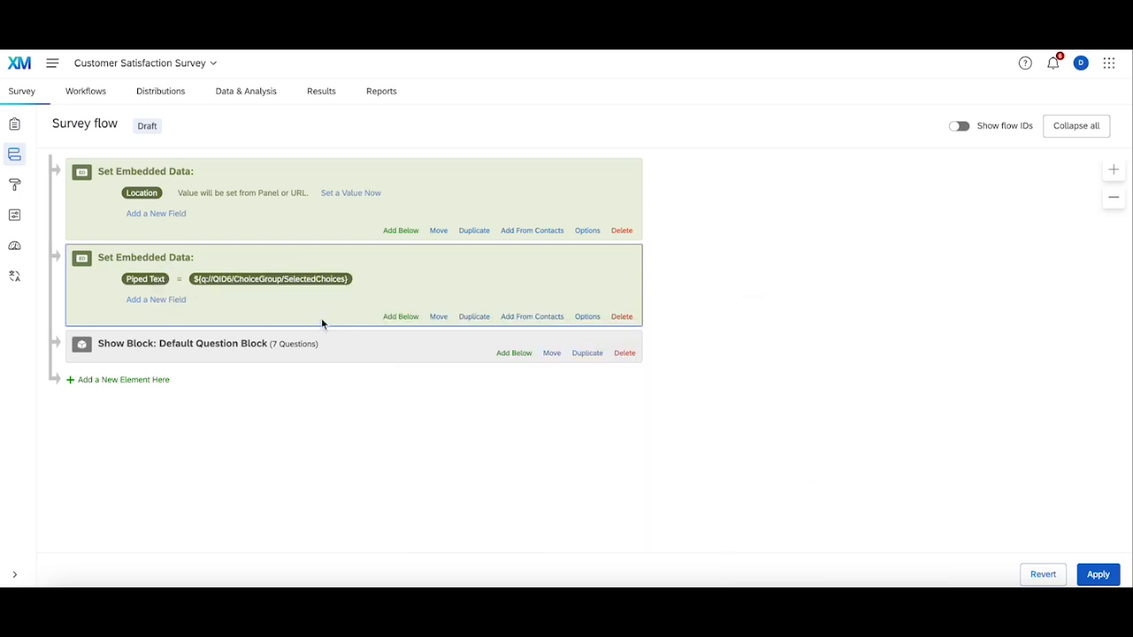
left_click(1080, 577)
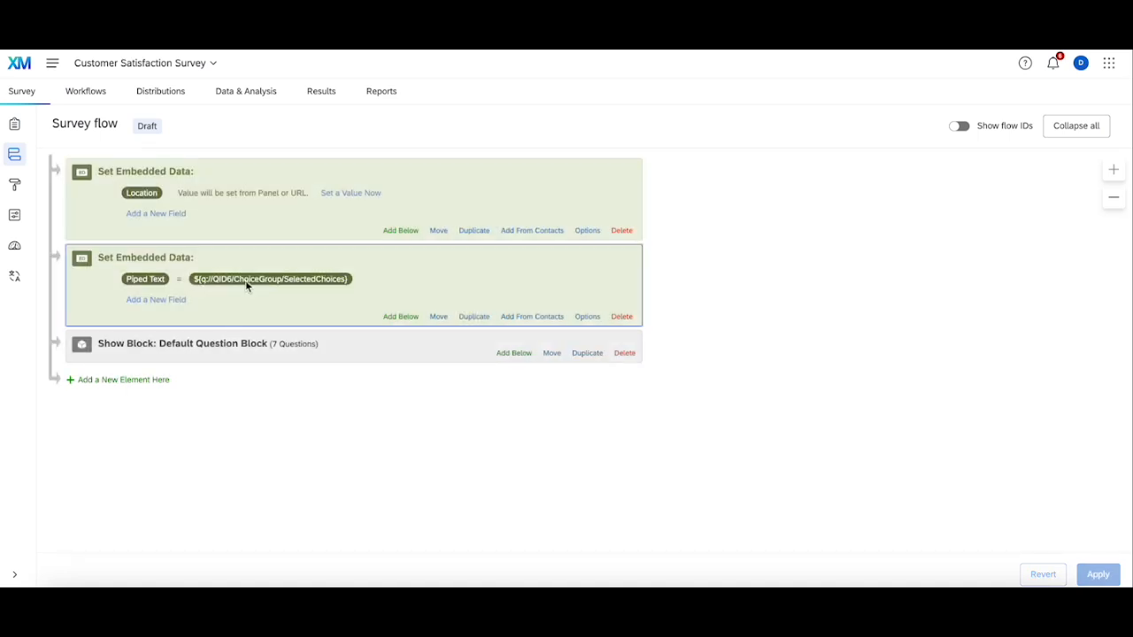
Step: Move the Piped Text embedded data element below the Default Question Block in the survey flow
left_click(298, 347)
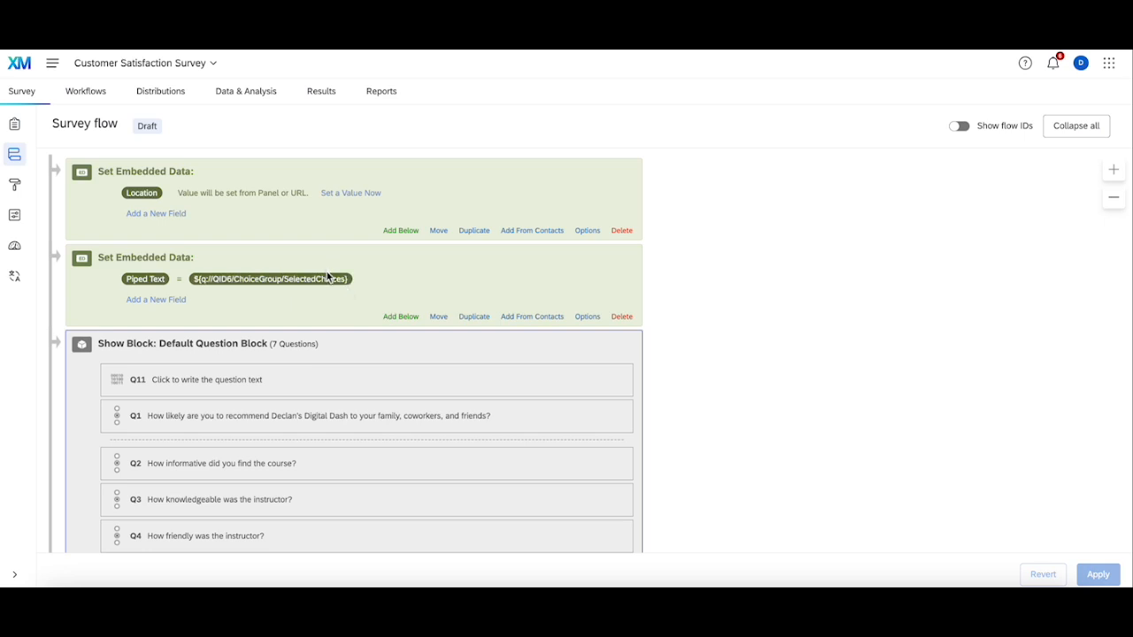
left_click(297, 345)
left_click(438, 316)
left_click_drag(438, 323, 430, 369)
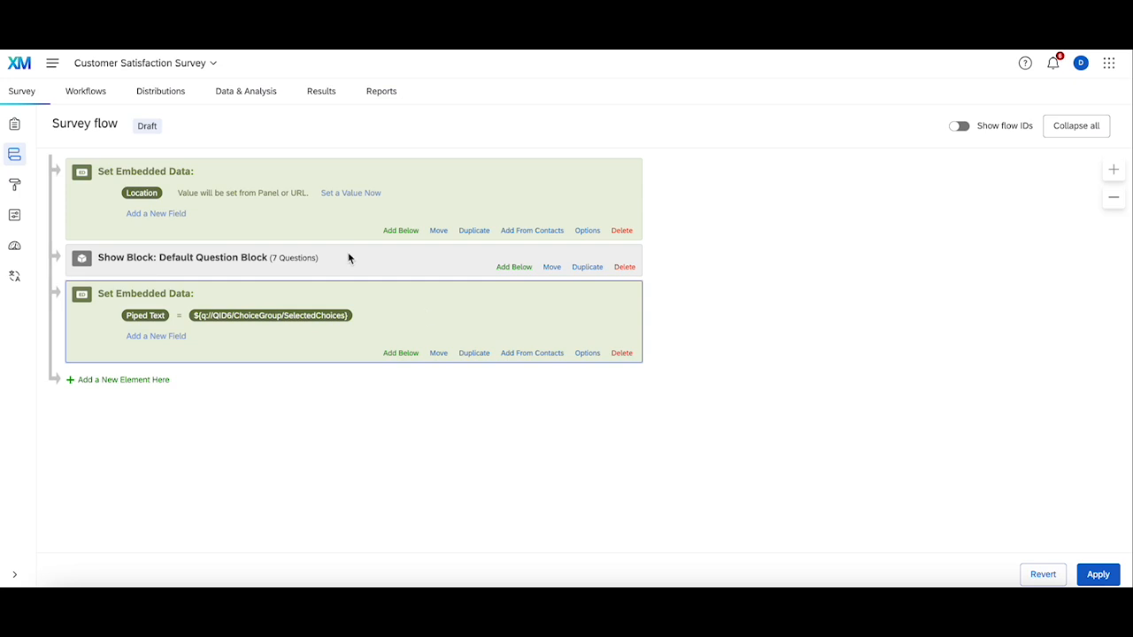
left_click(278, 262)
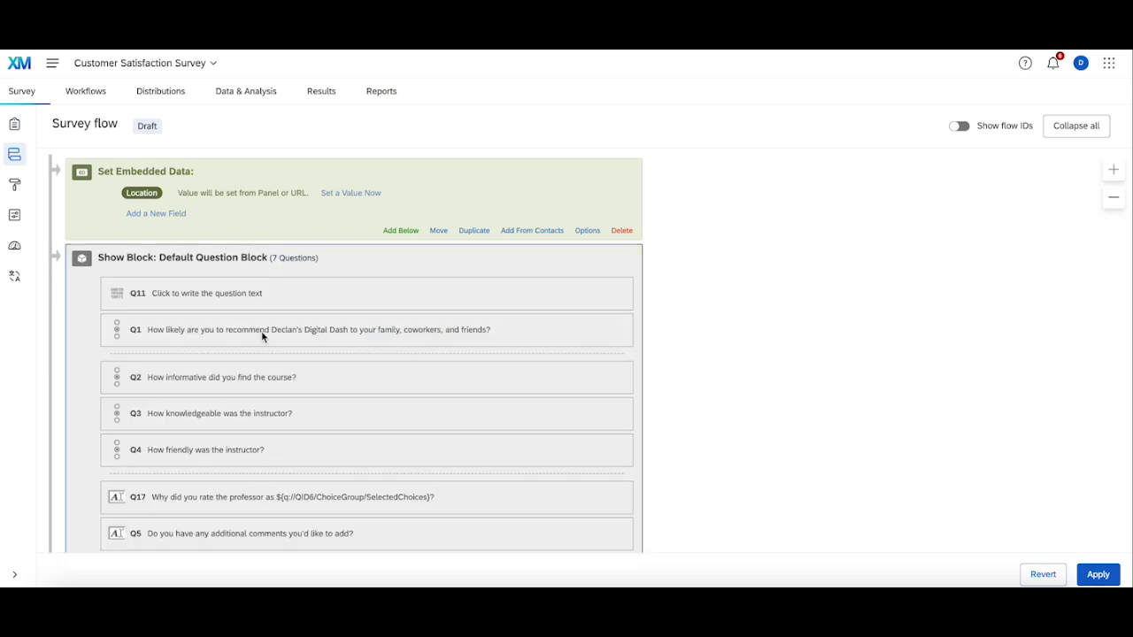
left_click(292, 257)
Step: Add a second Default Question Block after the Piped Text element and save the changes while returning to the survey builder
left_click(144, 380)
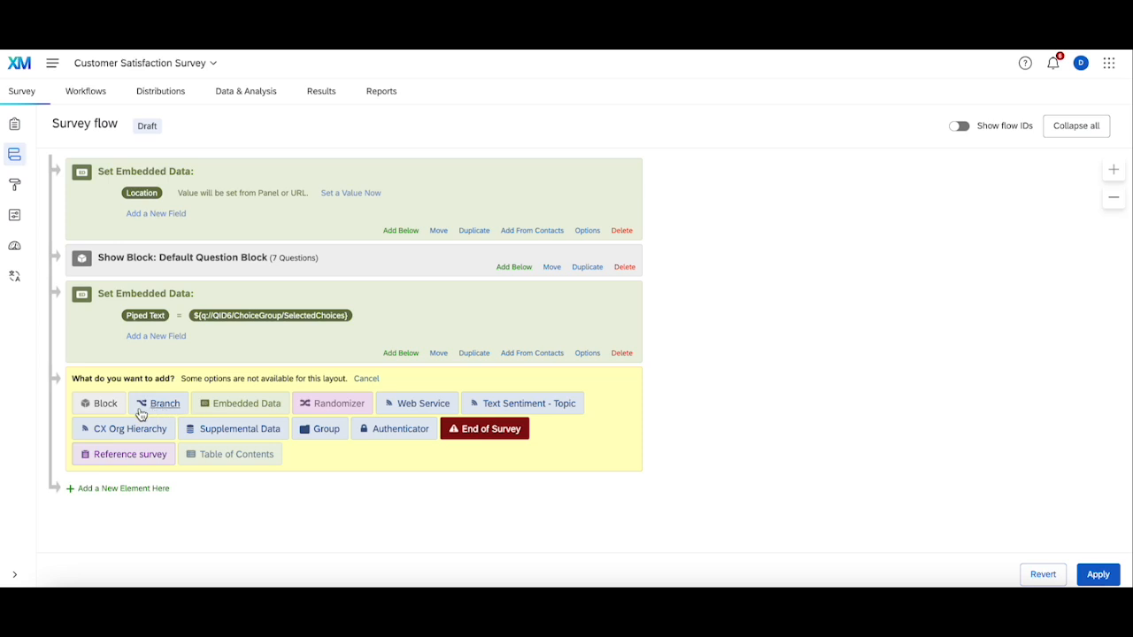
left_click(111, 404)
left_click(233, 383)
left_click(245, 398)
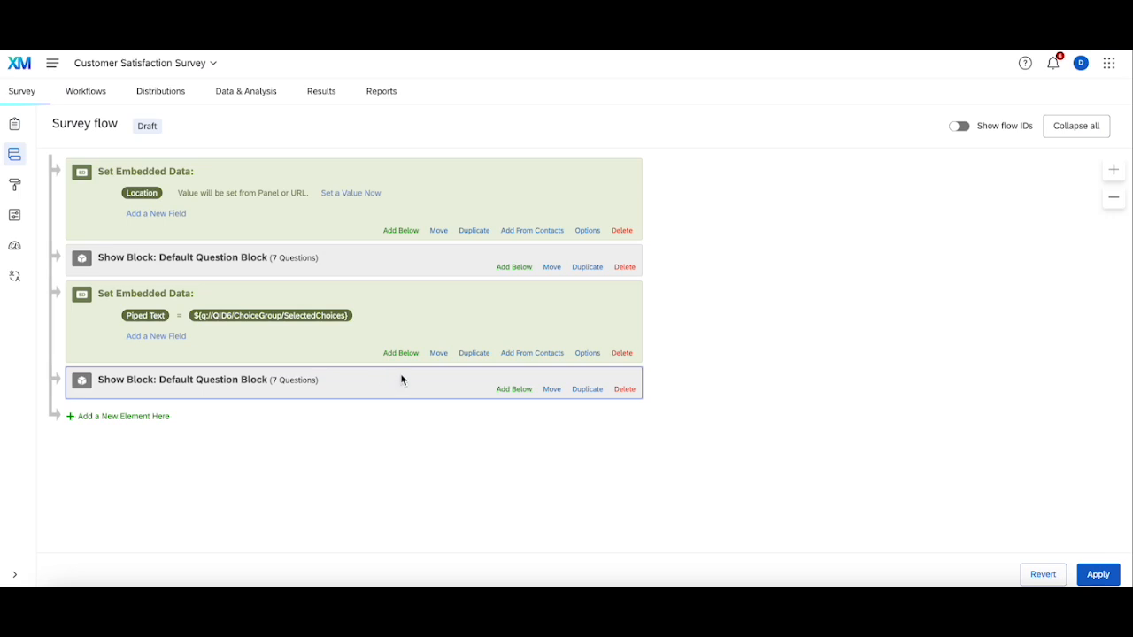
left_click(15, 124)
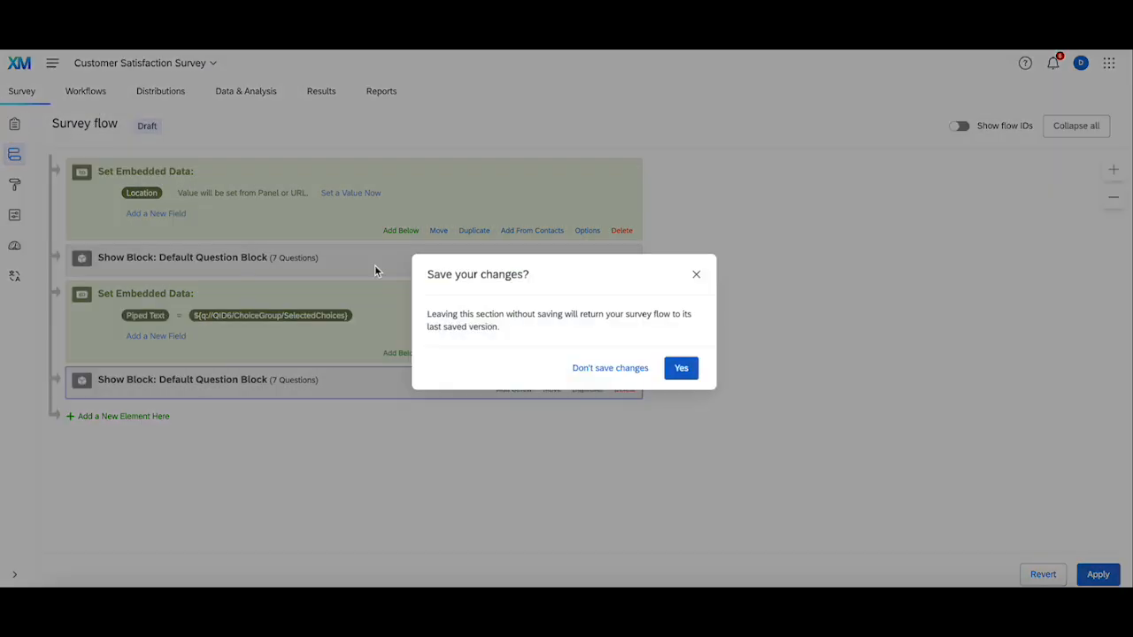
left_click(681, 368)
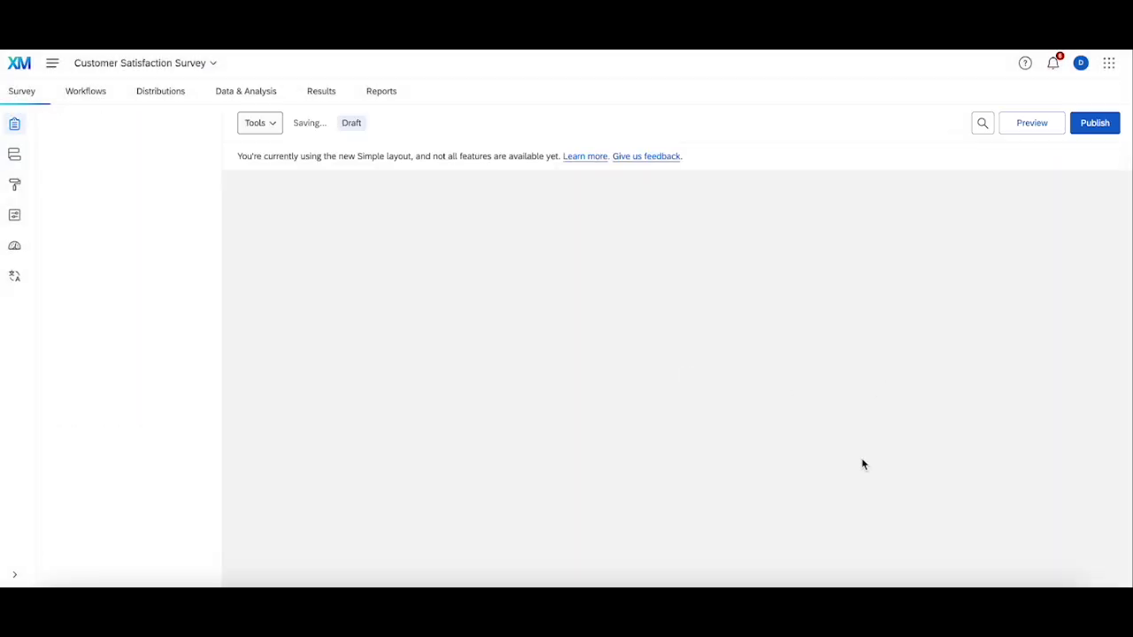
Step: Examine the piped text sources, including Embedded Data Field, offered for Q5's question text
scroll(863, 465, "down", 15)
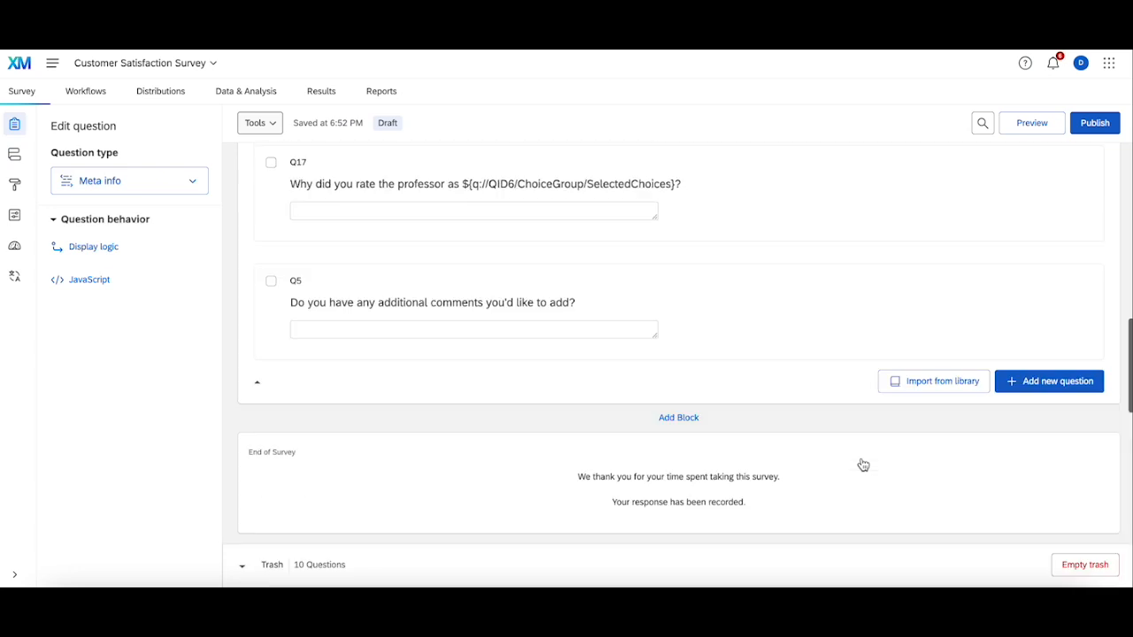
scroll(863, 465, "up", 1)
left_click(736, 359)
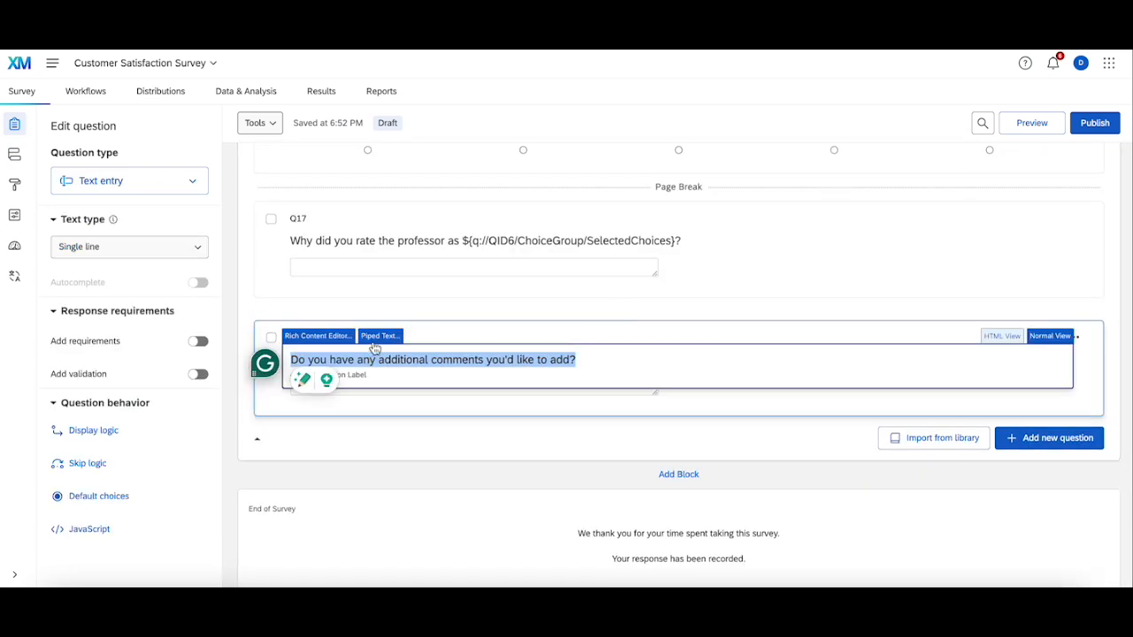
left_click(379, 338)
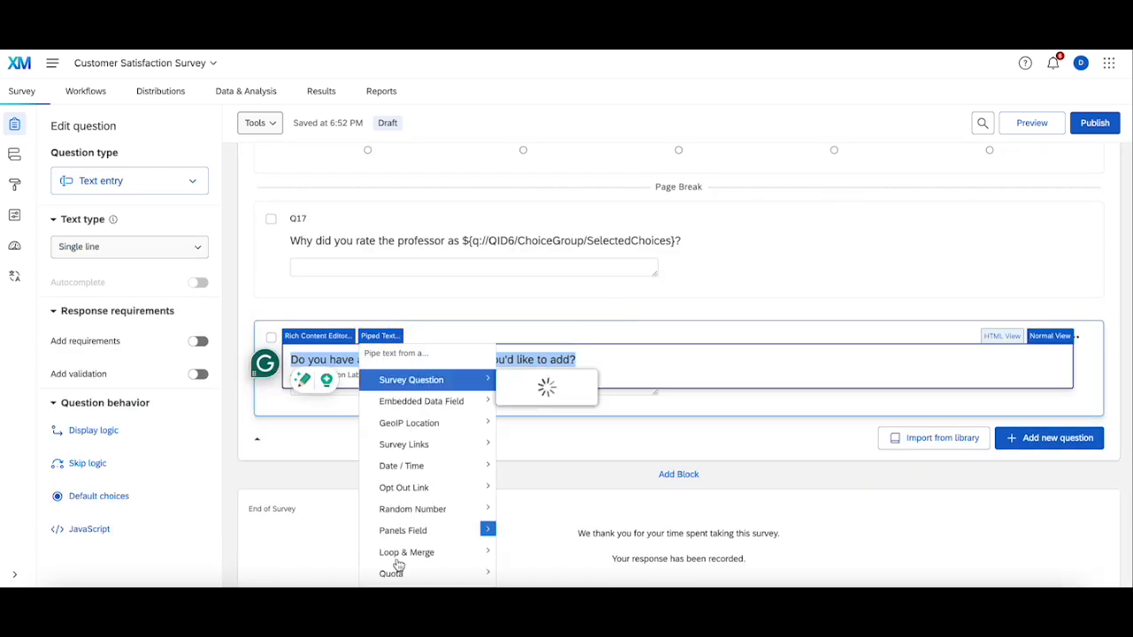
mouse_move(416, 400)
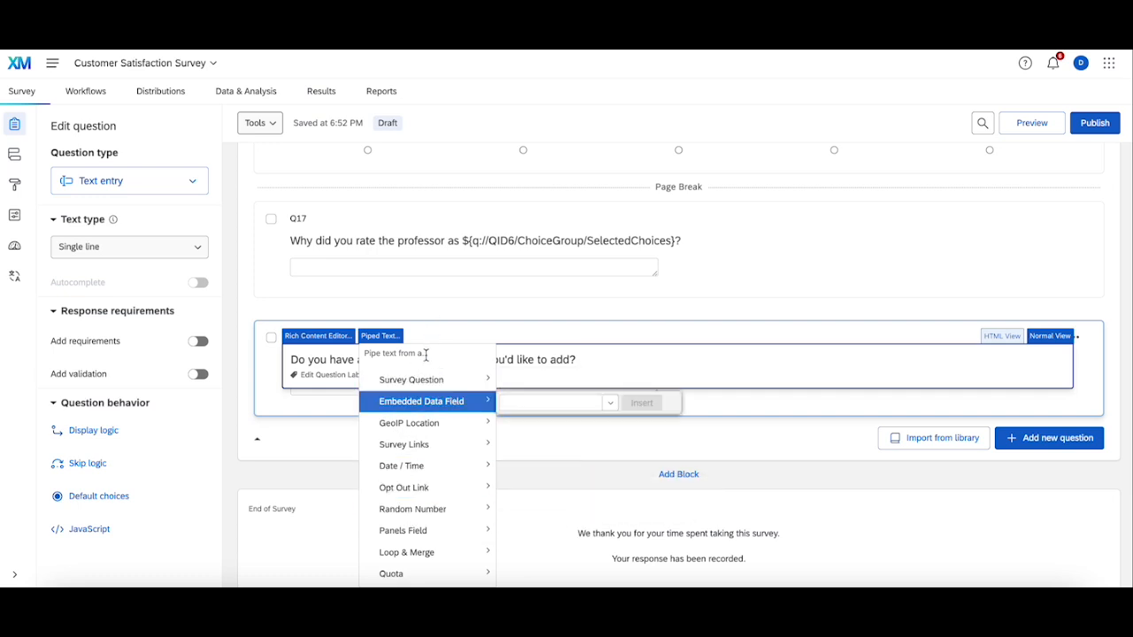
left_click(584, 303)
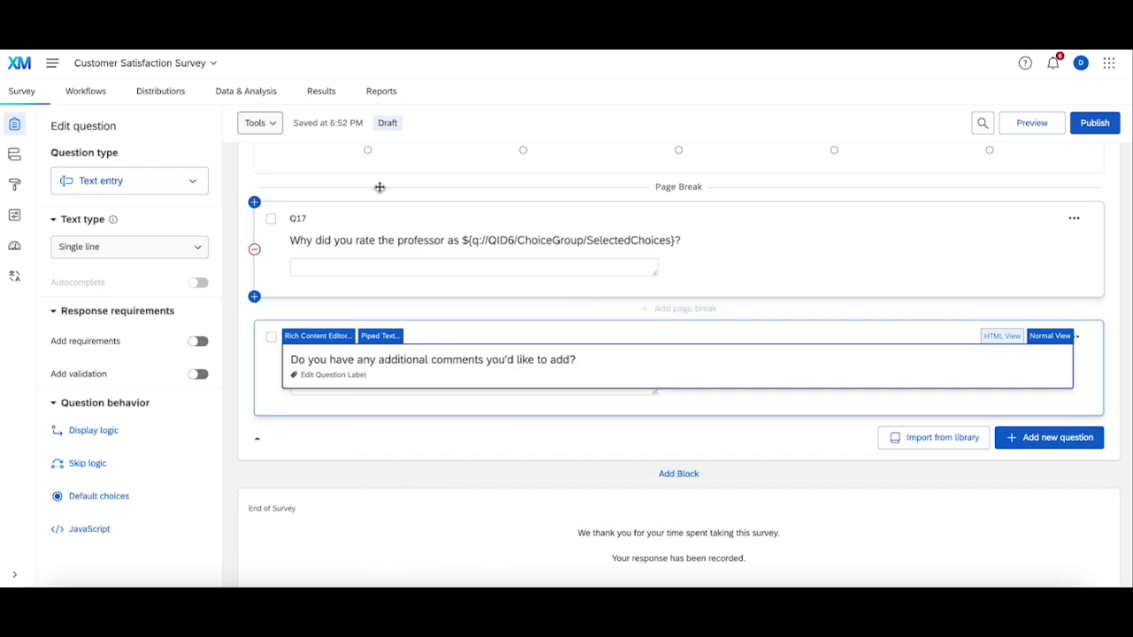
Step: Examine the piped text sources offered for the Location field's value in the survey flow, and return to the survey builder with changes saved
left_click(15, 162)
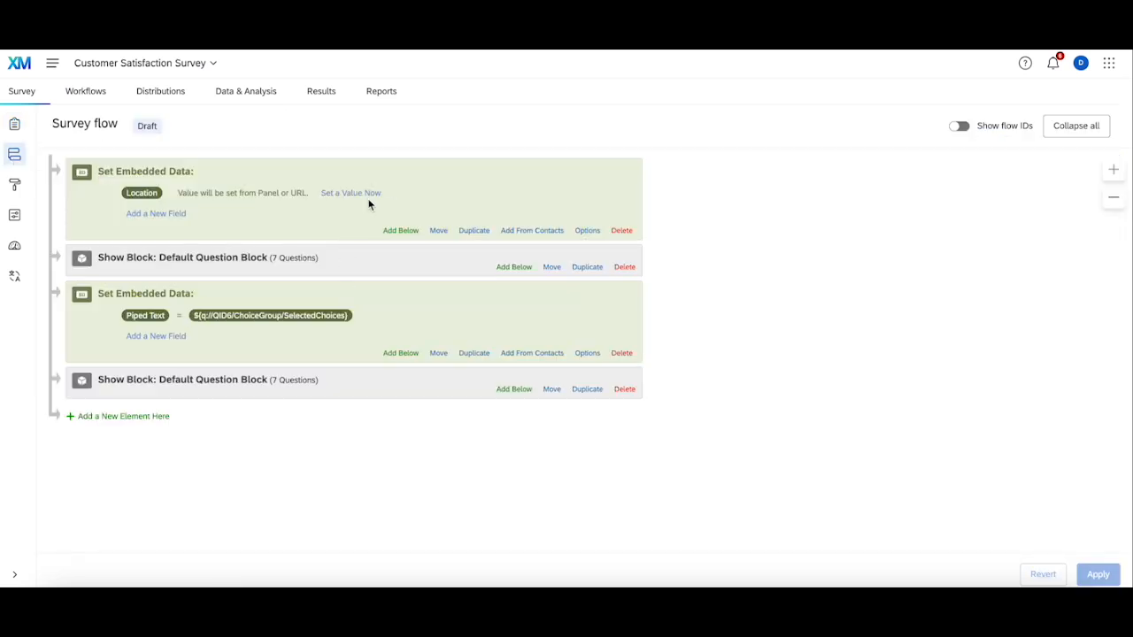
left_click(349, 193)
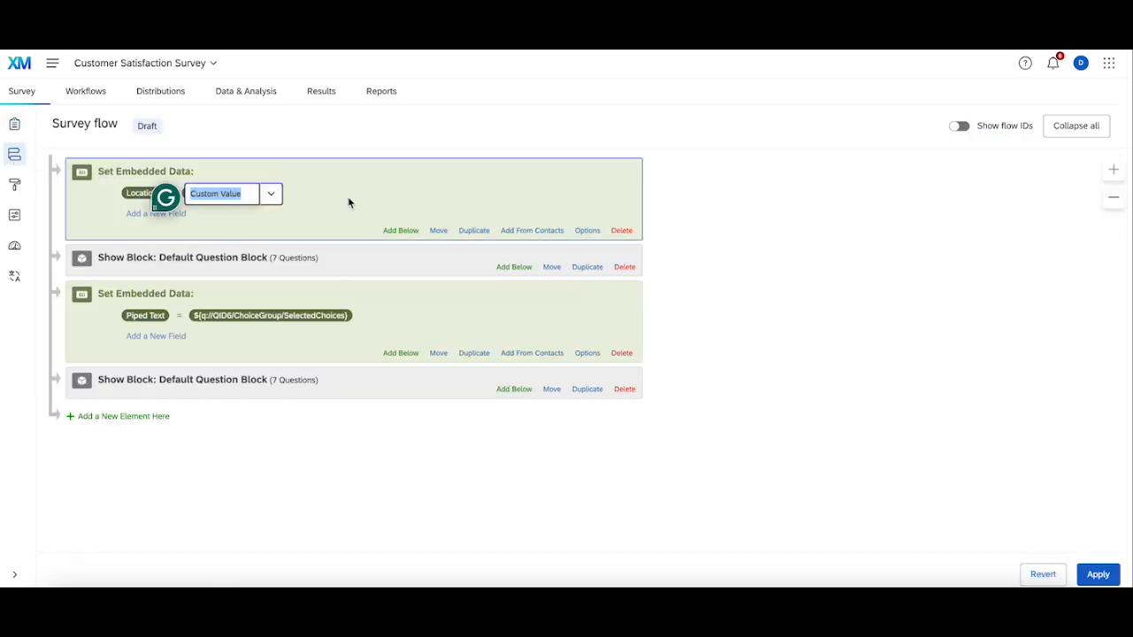
left_click(275, 193)
mouse_move(310, 220)
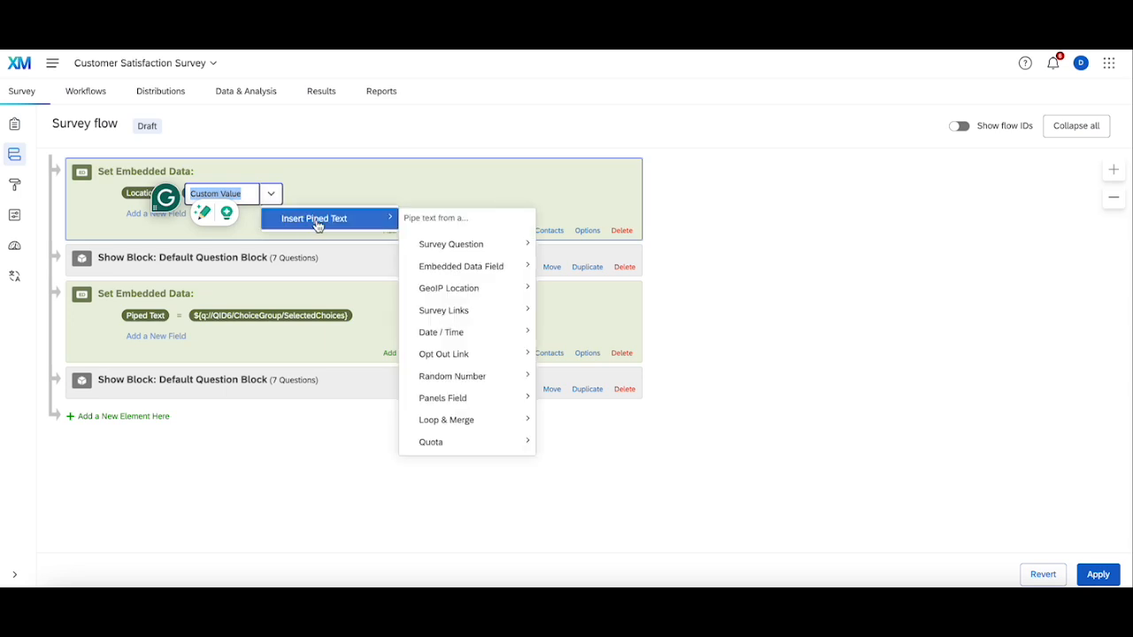
mouse_move(469, 249)
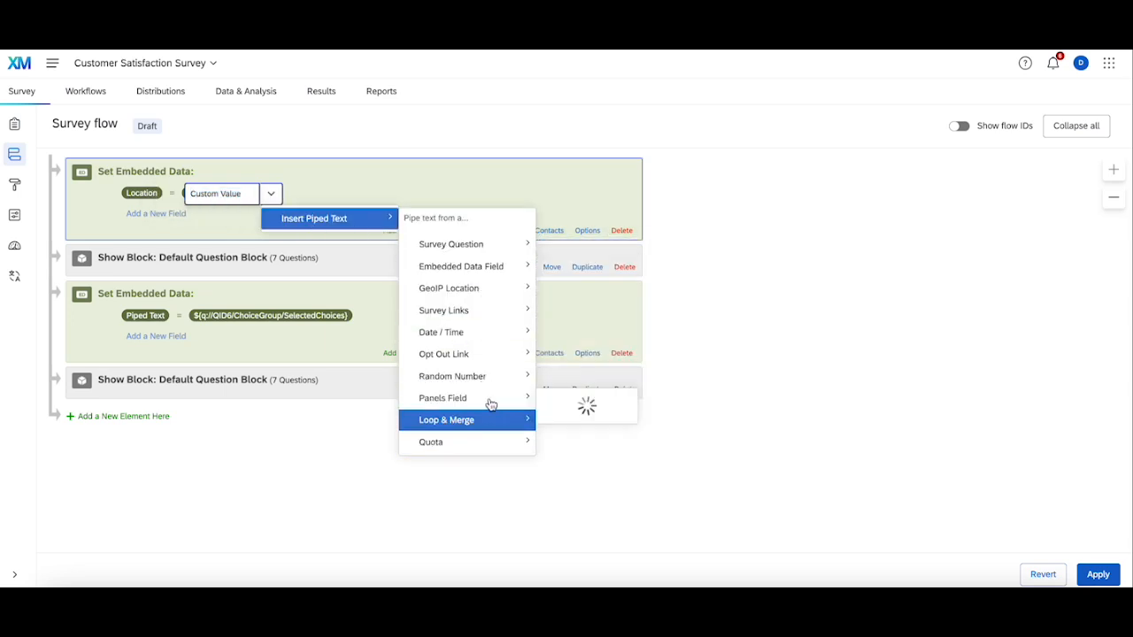
left_click(494, 181)
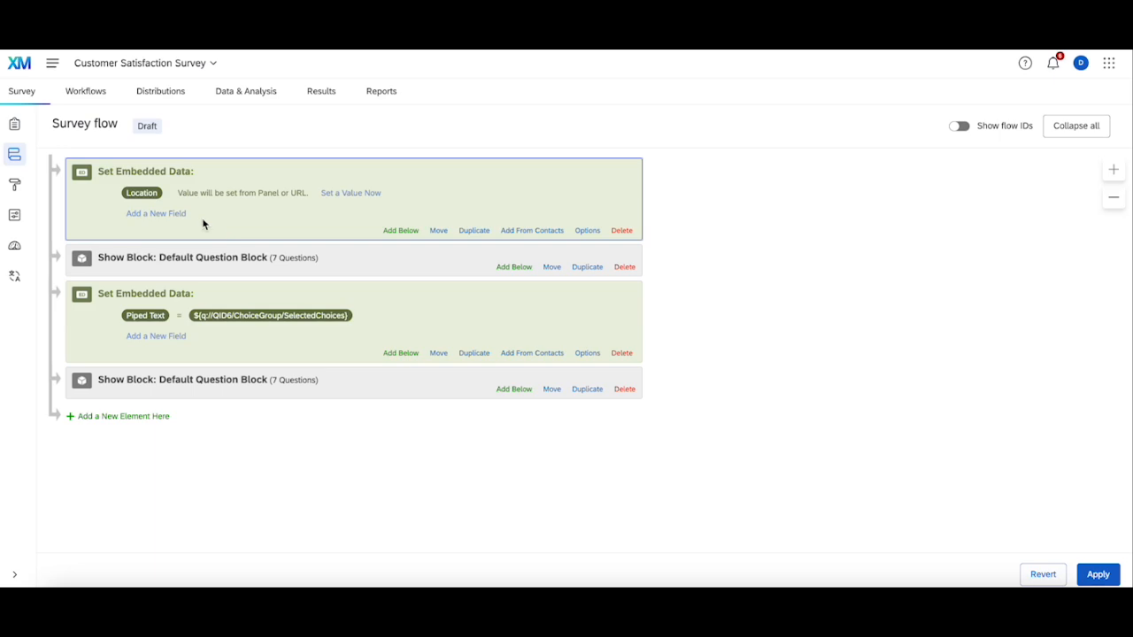
left_click(14, 124)
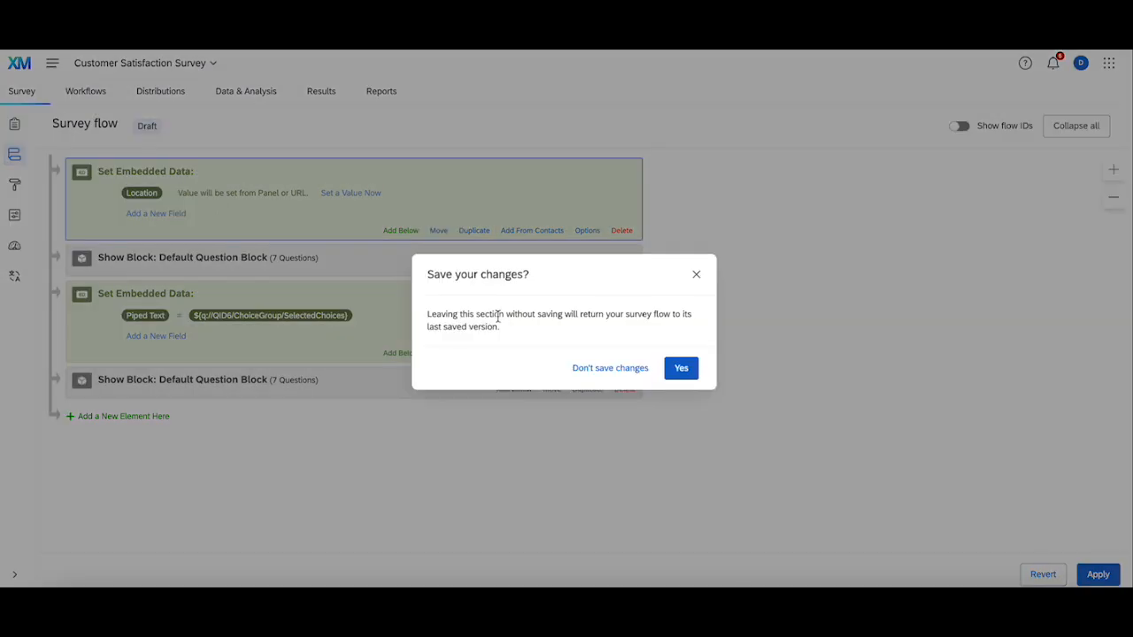
left_click(684, 375)
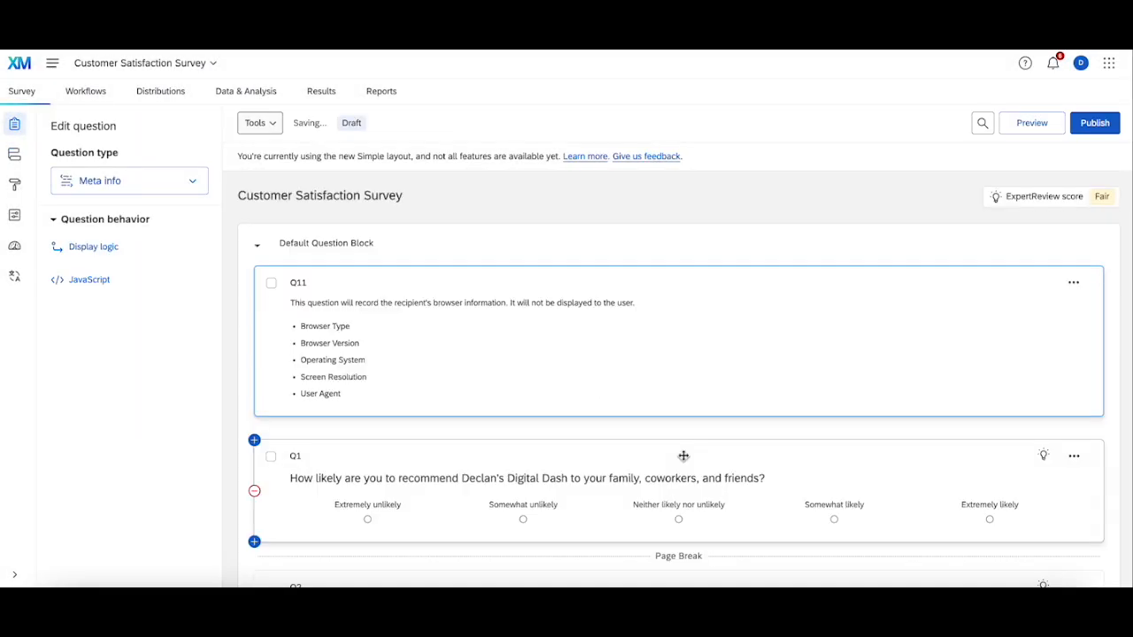
Step: Review the piped-text question and the page break after Q4, and reopen the survey flow
scroll(684, 460, "down", 10)
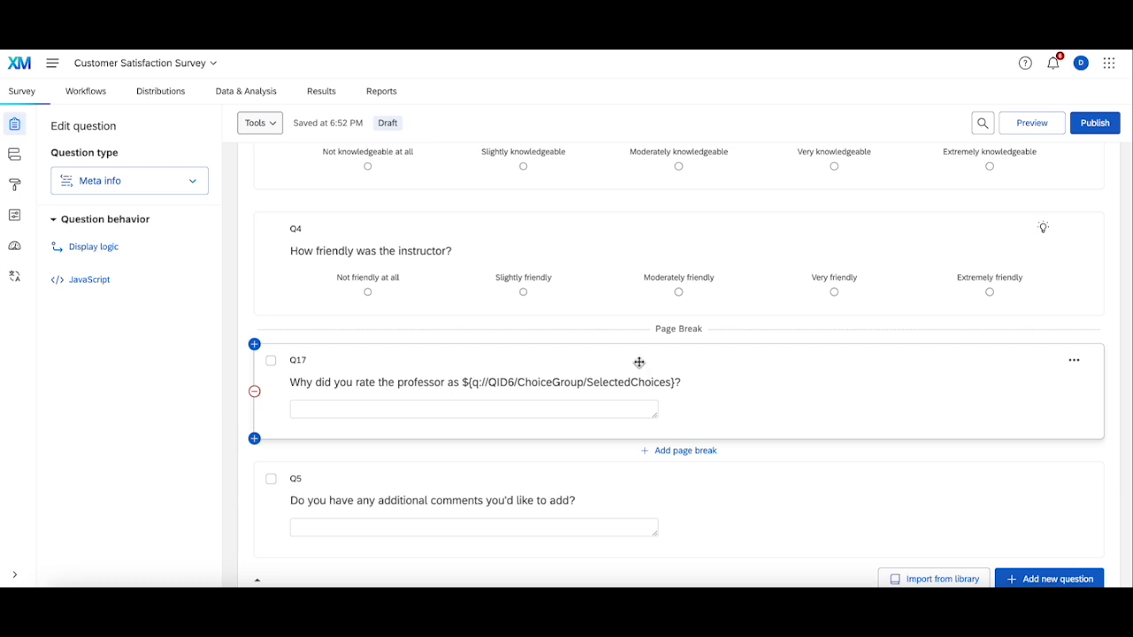
left_click(16, 156)
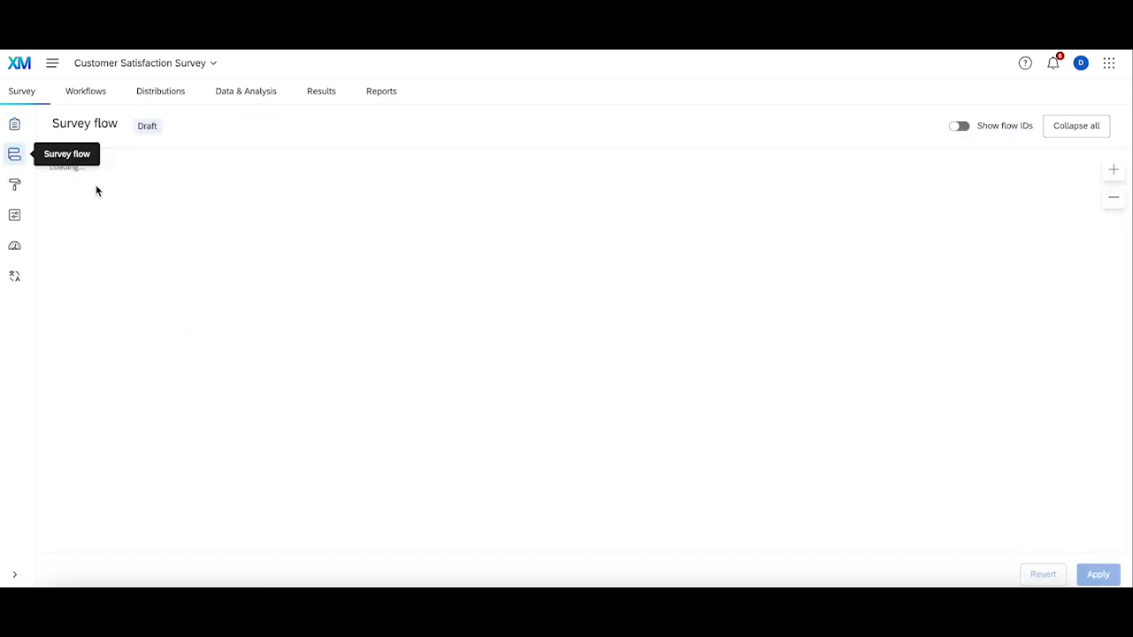